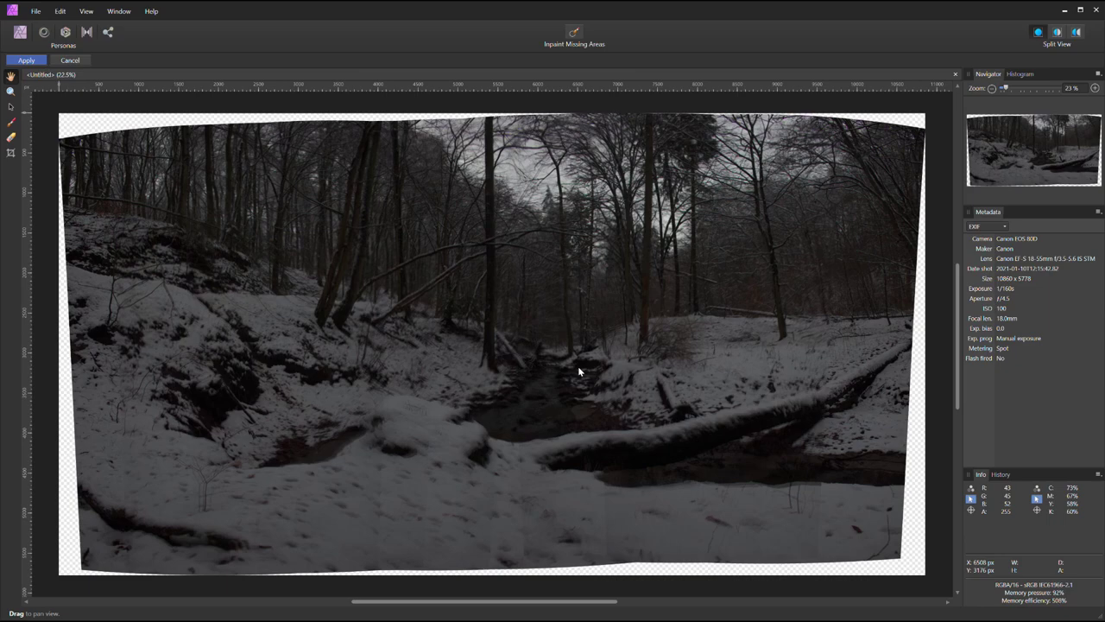
- Apply the stitched winter forest panorama in the Panorama persona
left_click(27, 60)
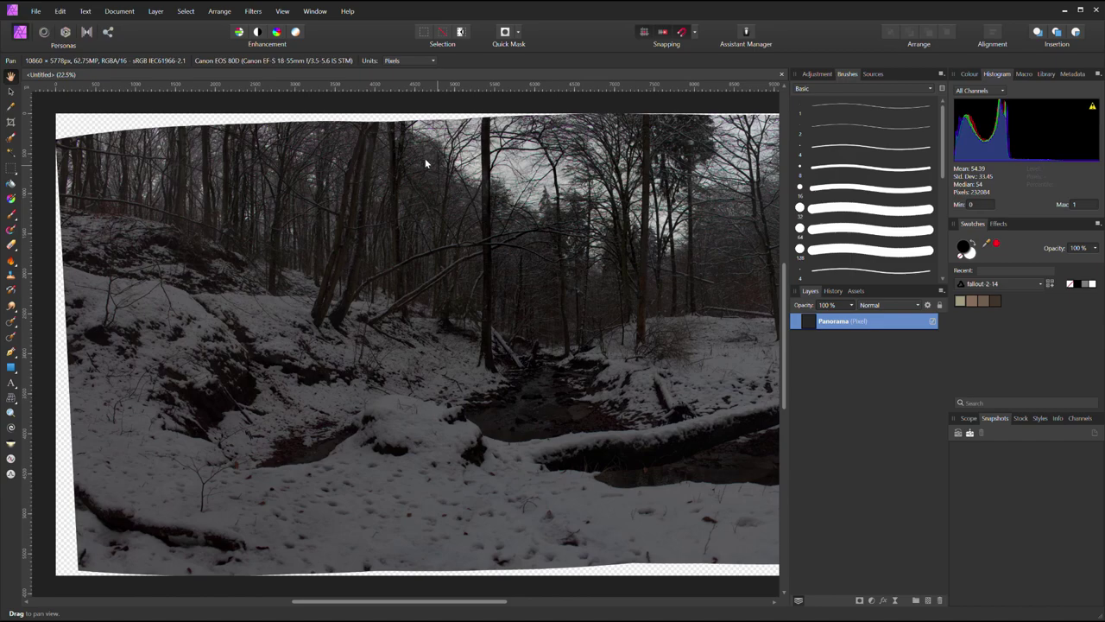
- Zoom in and inpaint blemishes on the dark bank and the snowy log
scroll(595, 362, "up", 3)
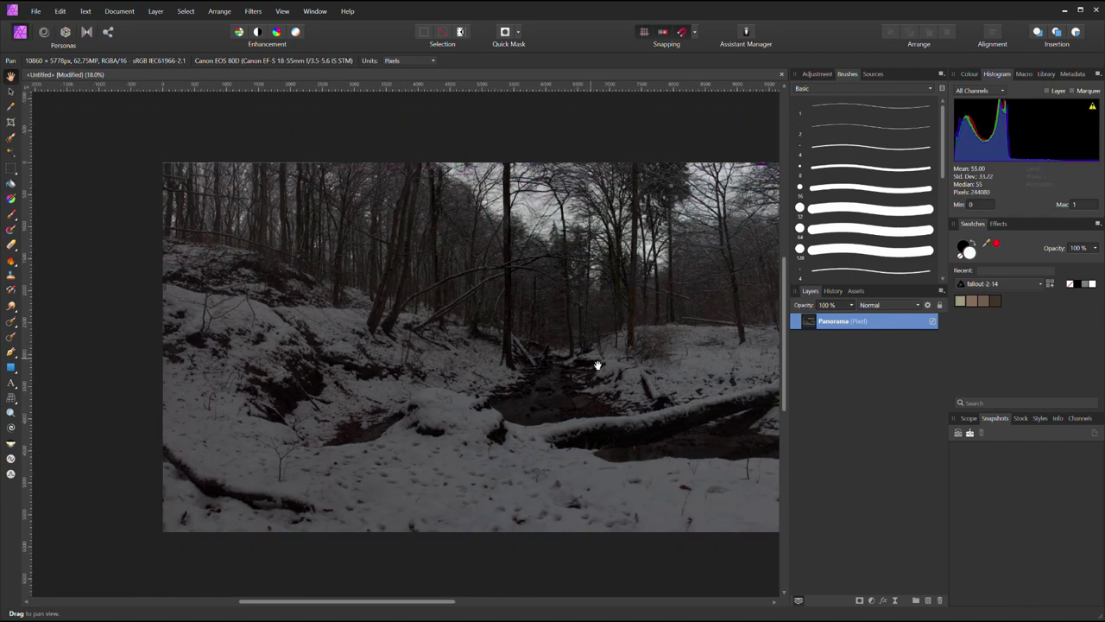
scroll(661, 423, "up", 3)
key("j")
scroll(570, 414, "up", 2)
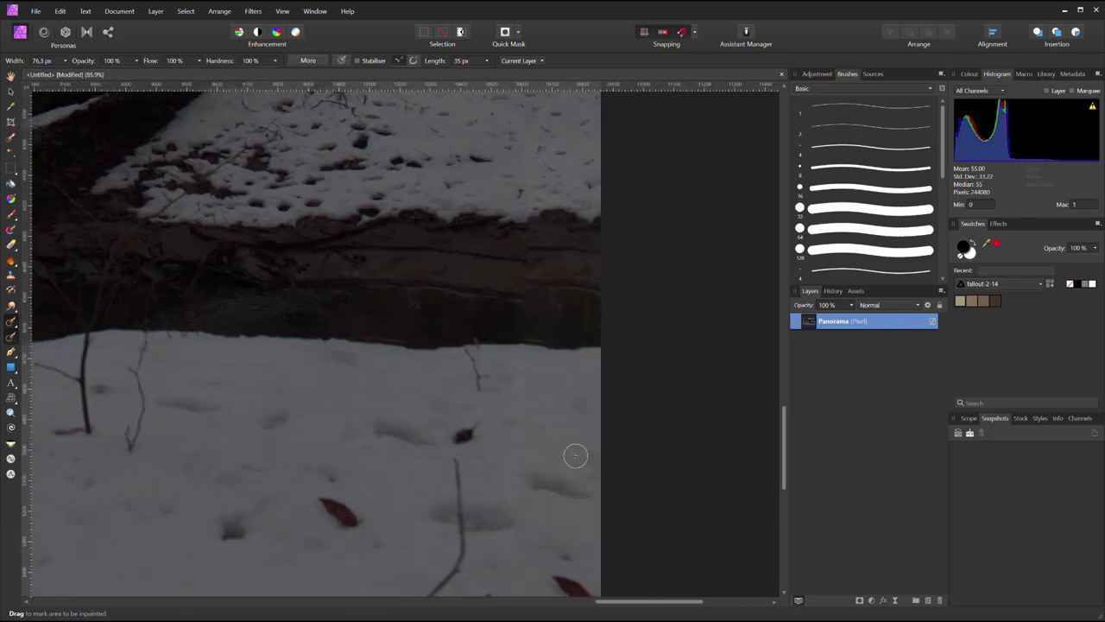
scroll(526, 294, "up", 5)
left_click_drag(517, 402, 593, 376)
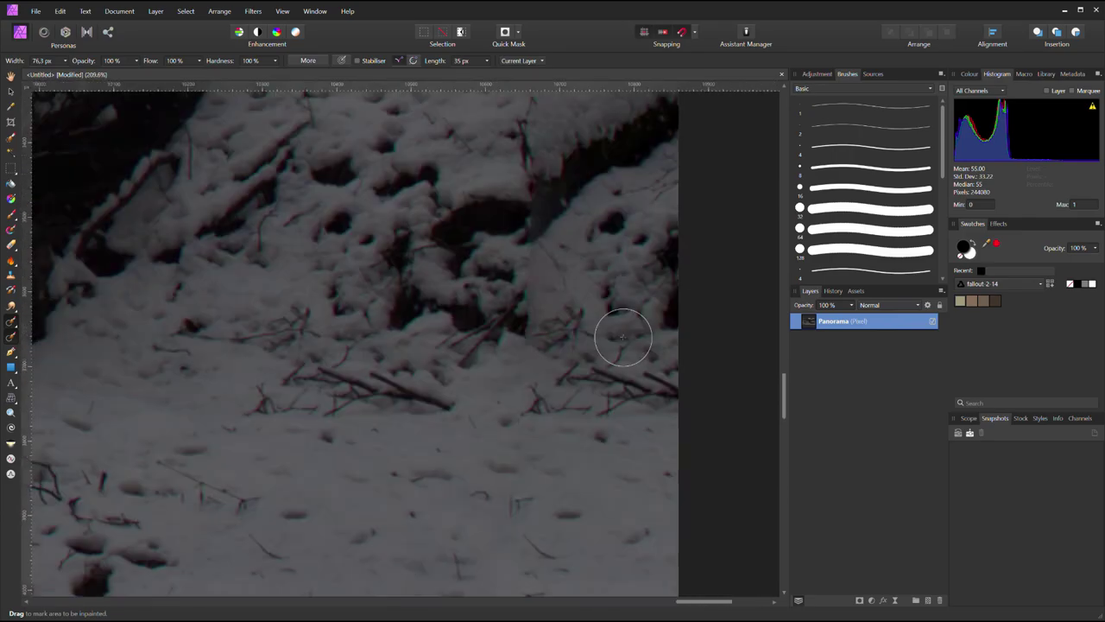
left_click_drag(510, 289, 510, 444)
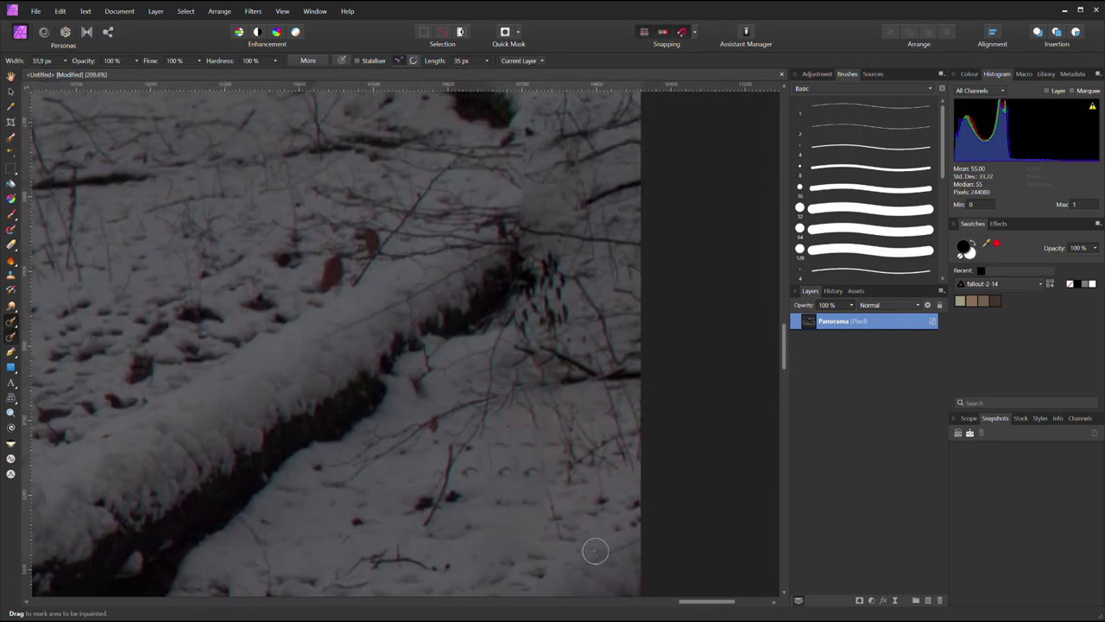
- Inpaint a blemish near the log's top edge, then zoom back out
scroll(574, 483, "up", 3)
scroll(580, 420, "up", 1)
left_click_drag(537, 444, 547, 230)
scroll(592, 343, "down", 2)
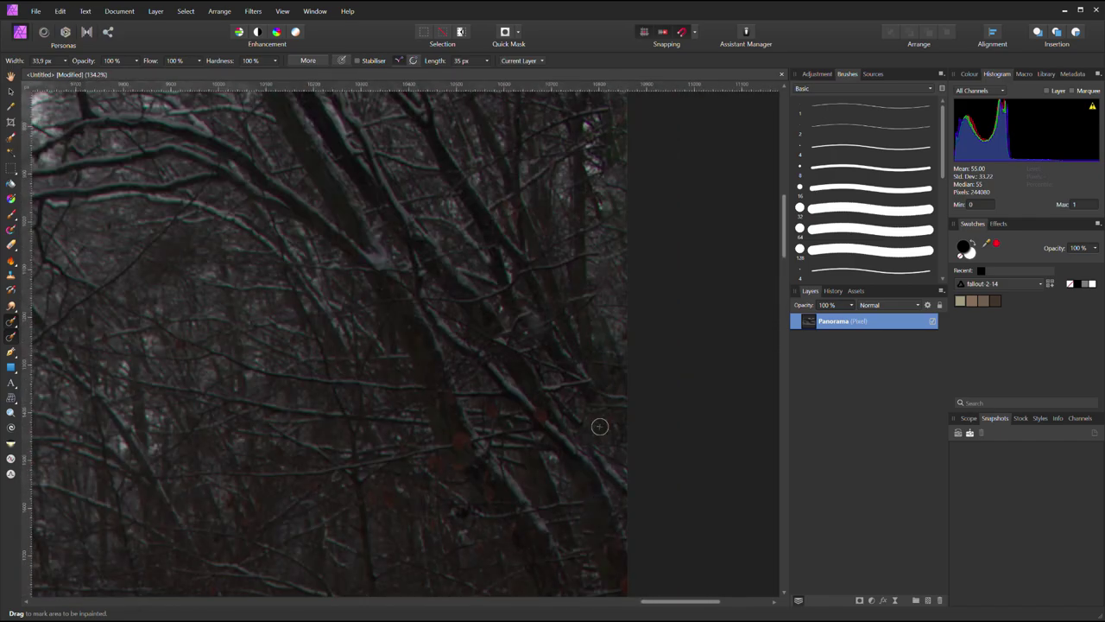
scroll(589, 488, "down", 5)
scroll(367, 400, "down", 2)
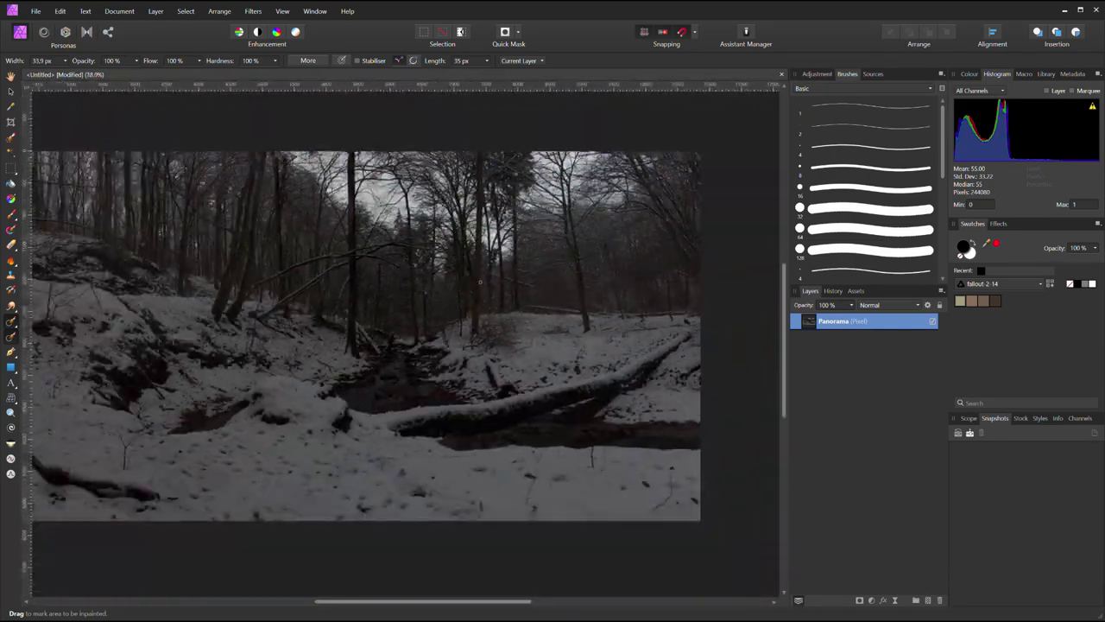
scroll(388, 466, "down", 1)
- Crop the panorama's empty edges away to 10483 x 5256 px
key("c")
left_click_drag(413, 539, 403, 524)
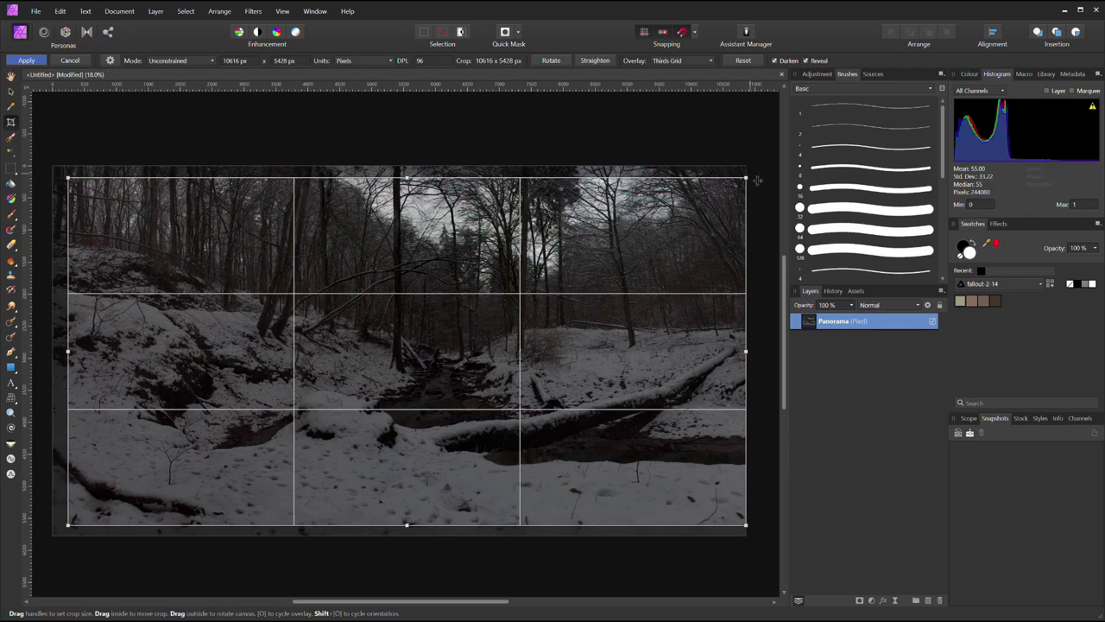
key("Return")
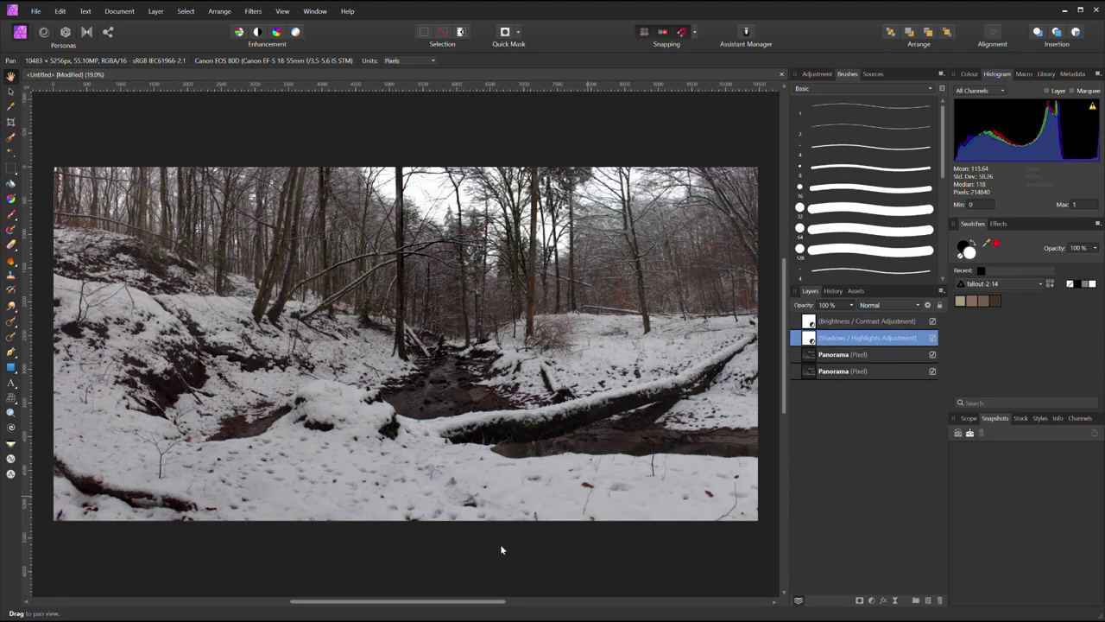
- Add Clarity and Unsharp Mask live filters to the upper Panorama layer, setting the radius
left_click(837, 354)
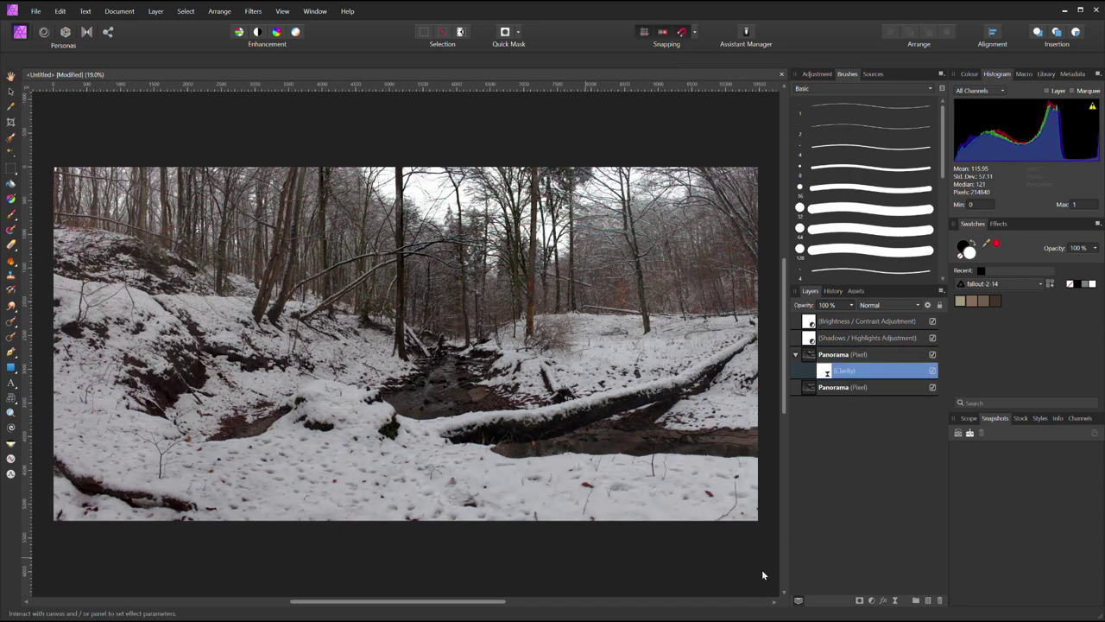
left_click(836, 359)
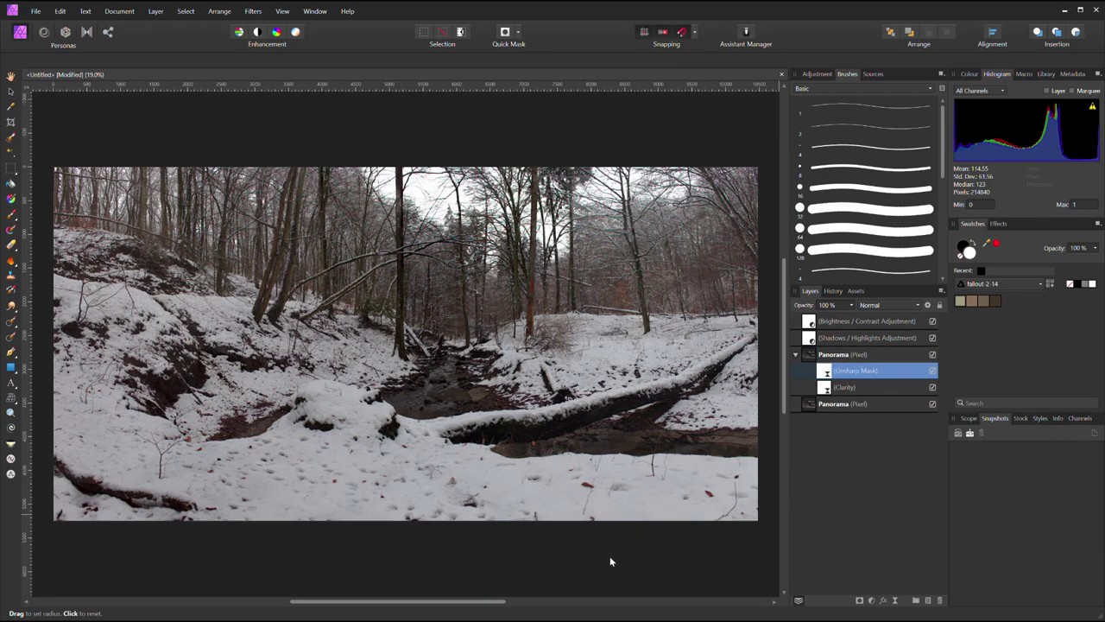
left_click_drag(755, 526, 604, 524)
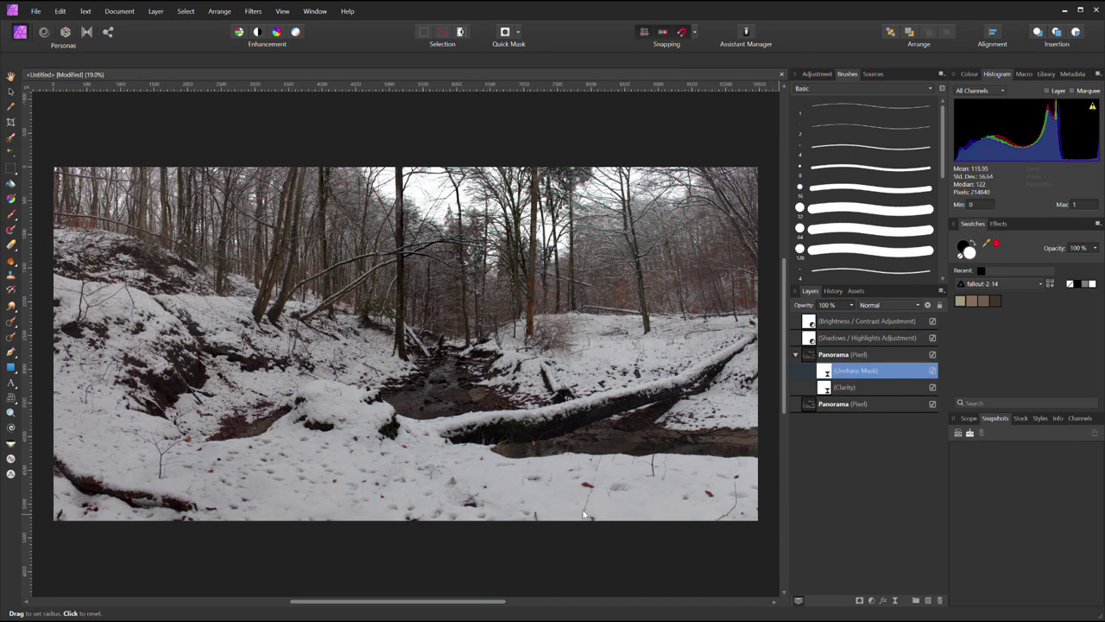
- Inpaint the orange leaf and bank marks, fit the view, and add HSL Shift
key("h")
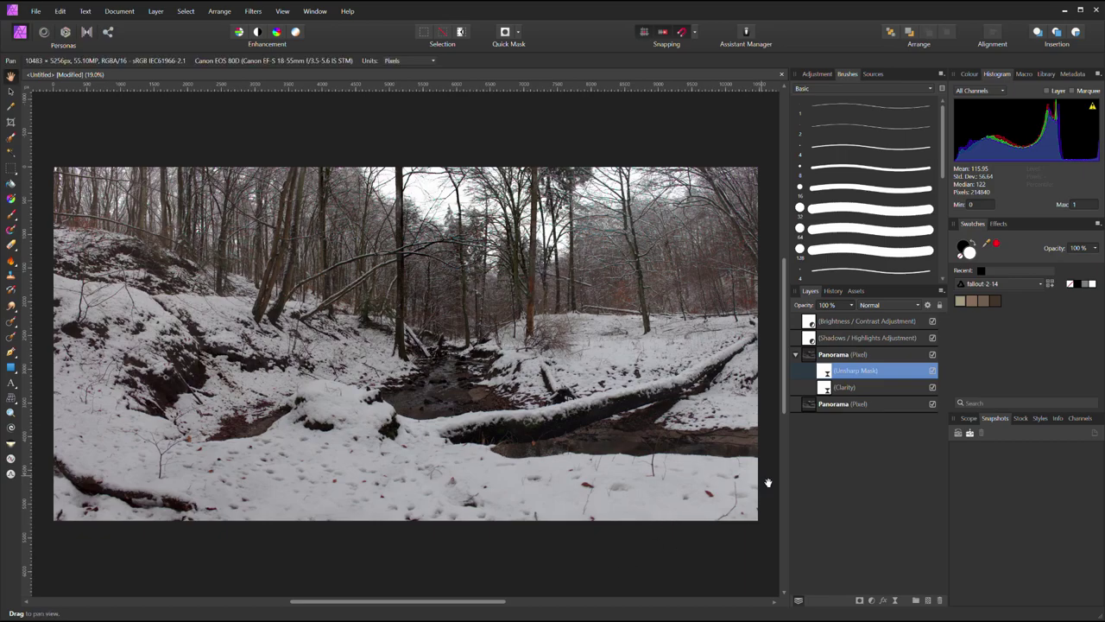
key("j")
scroll(537, 450, "up", 5)
scroll(536, 449, "up", 5)
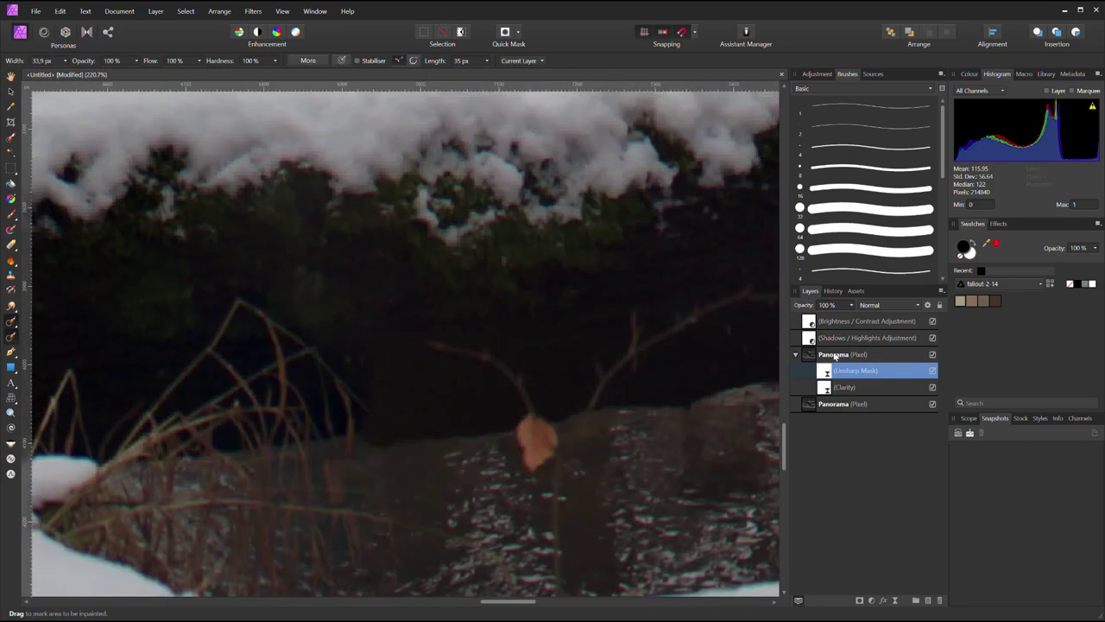
left_click_drag(536, 410, 537, 470)
scroll(614, 505, "down", 2)
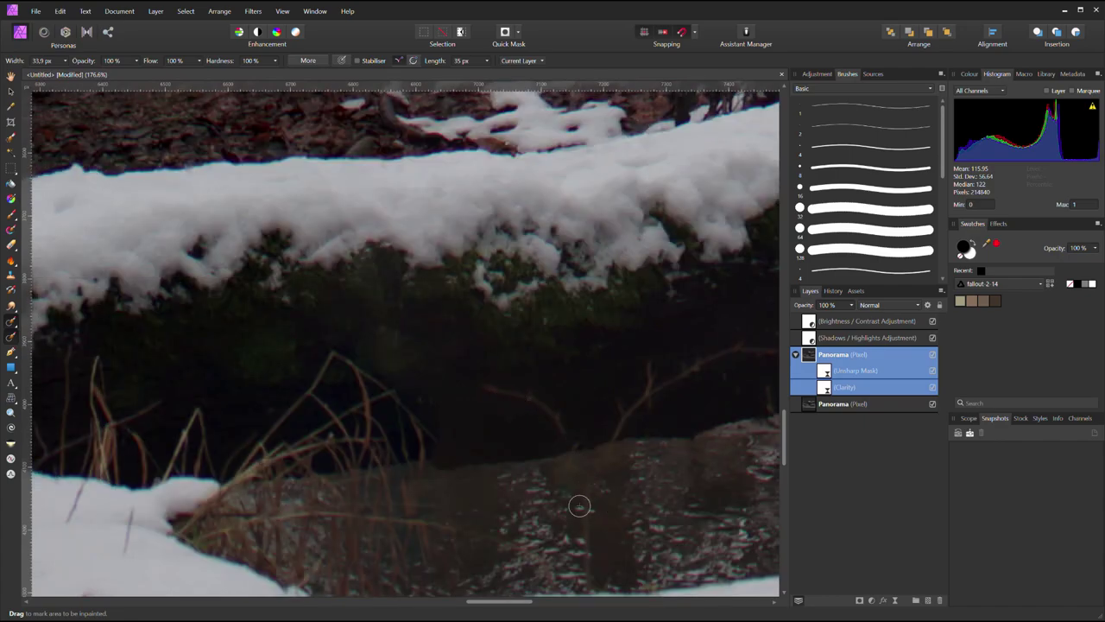
mouse_move(496, 384)
left_mouse_down()
mouse_move(577, 436)
mouse_move(563, 470)
left_mouse_up()
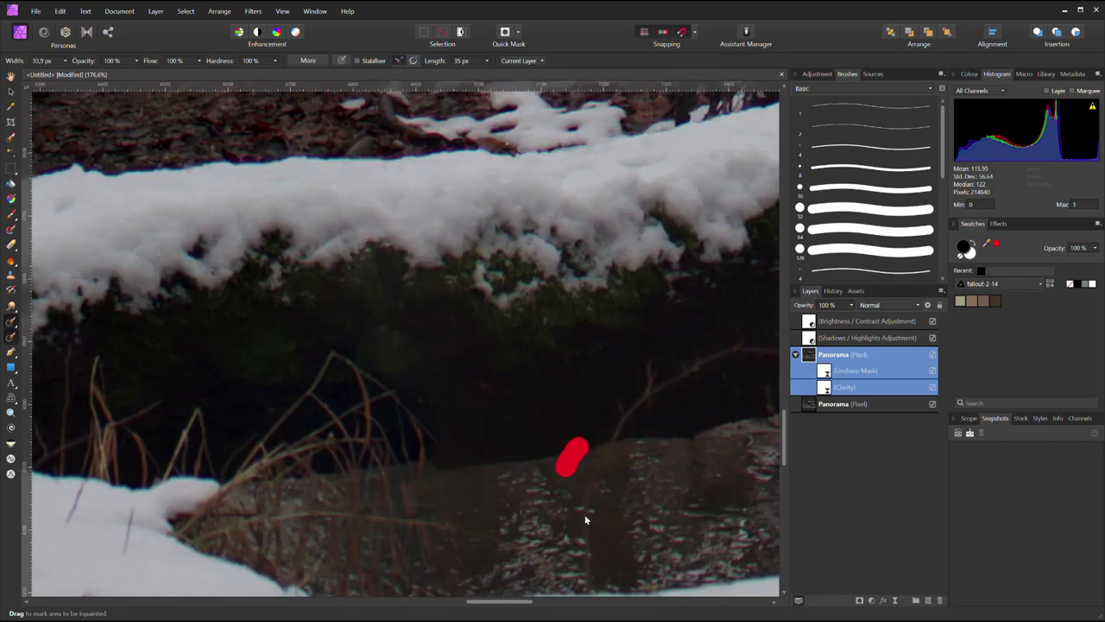
key("ctrl+0")
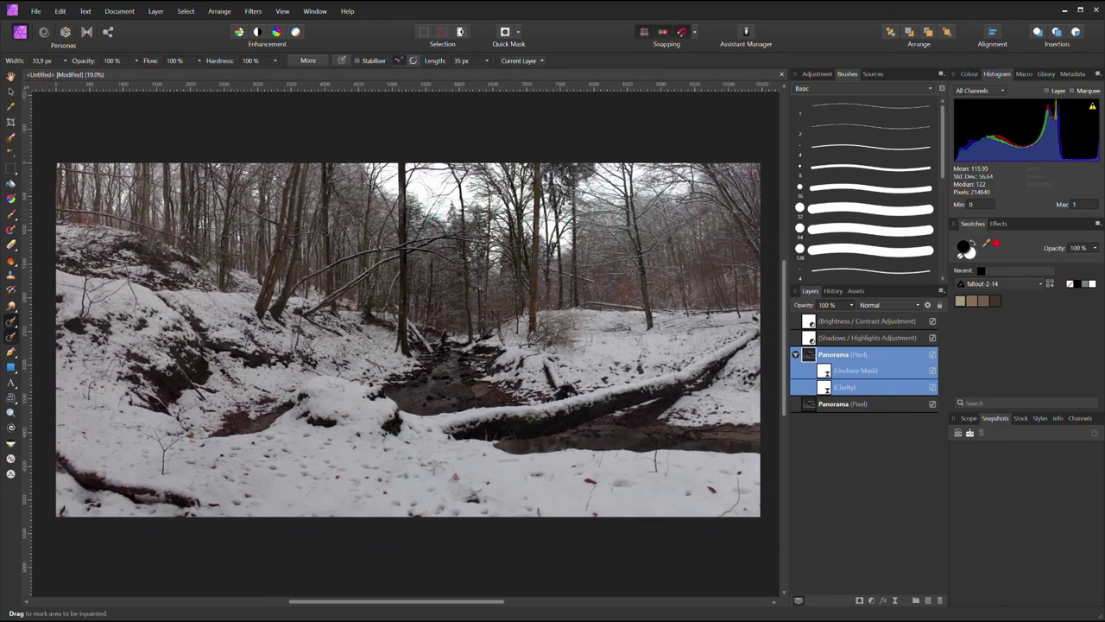
key("ctrl+u")
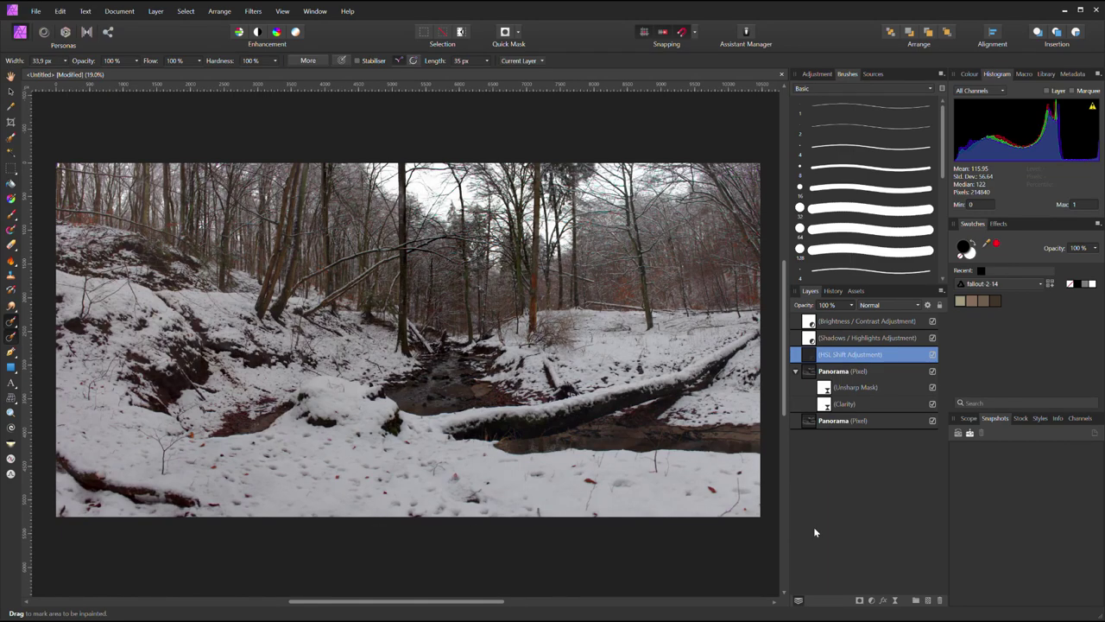
- Select the Brightness/Contrast adjustment from the HSL Shift and Shadows/Highlights layers
key("alt+bracketleft")
left_click(815, 354)
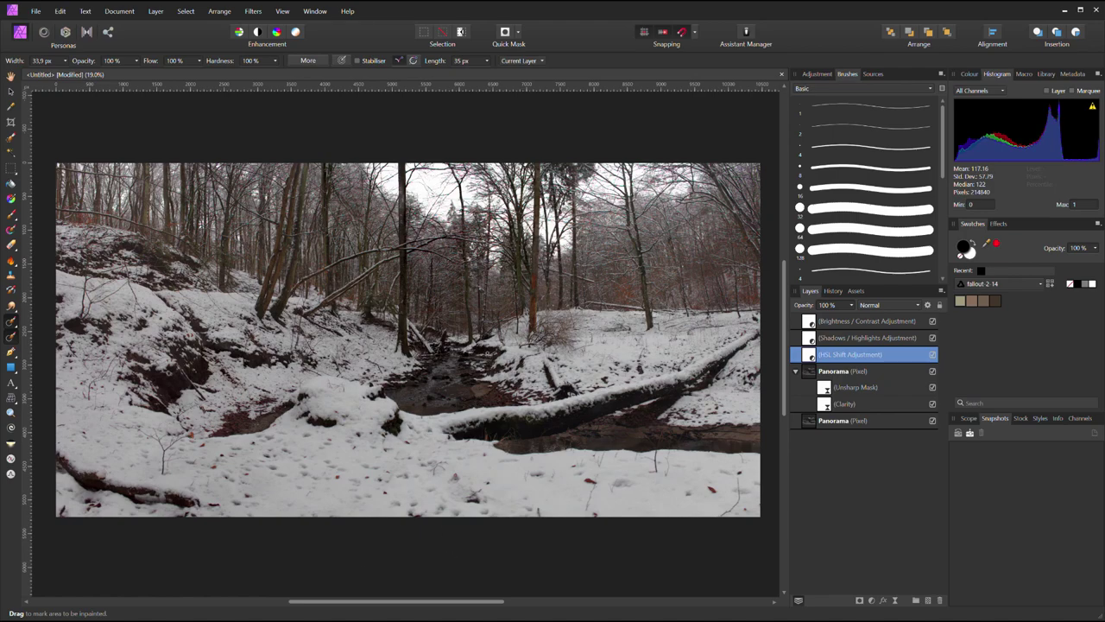
left_click(812, 340)
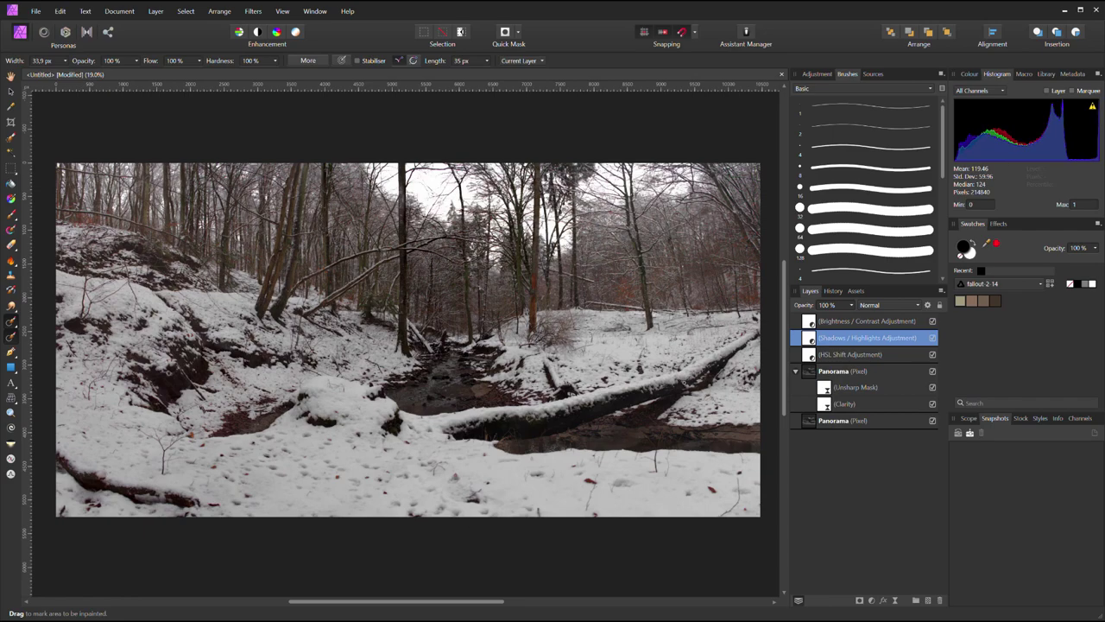
key("alt+bracketright")
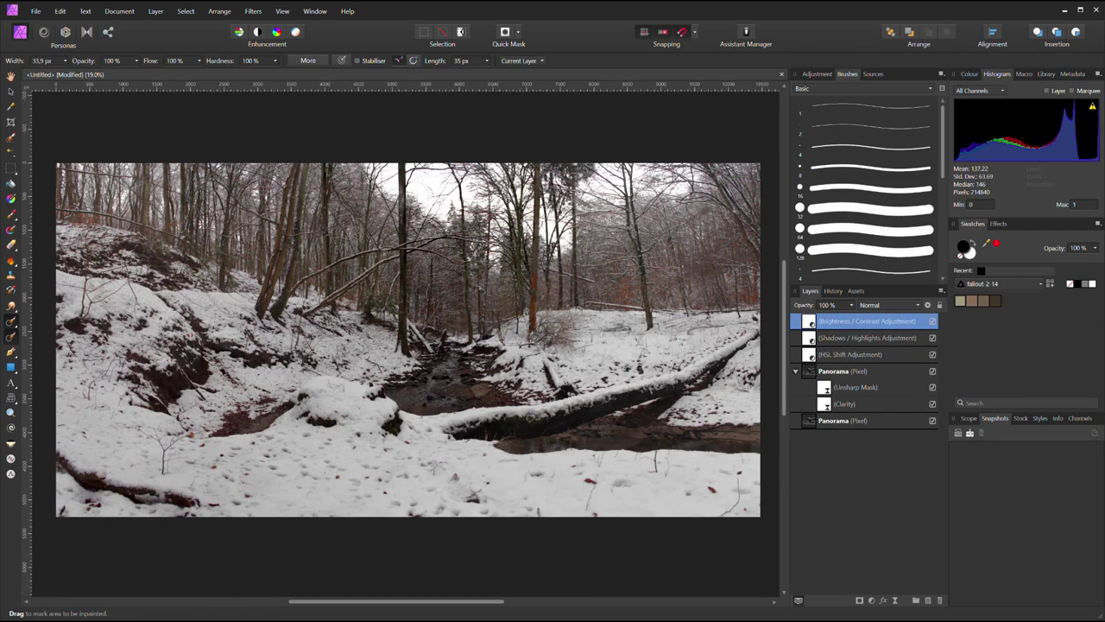
- Add a second Brightness/Contrast adjustment above the Panorama group and select it
key("alt+bracketleft")
key("alt+bracketleft")
key("alt+bracketleft")
key("ctrl+z")
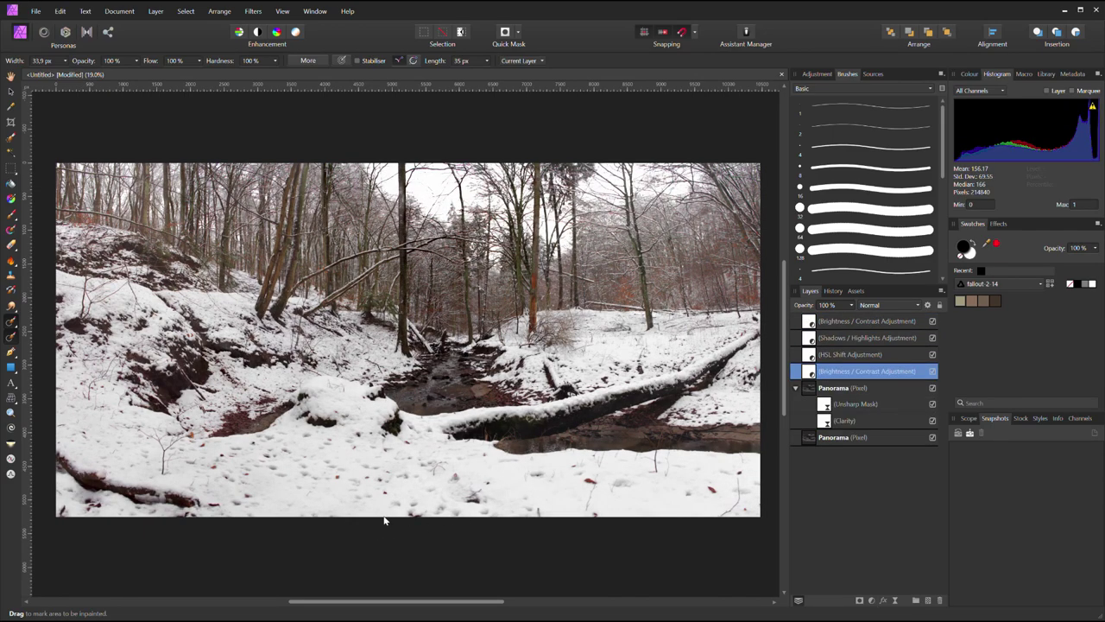
left_click(836, 392)
left_click(862, 327)
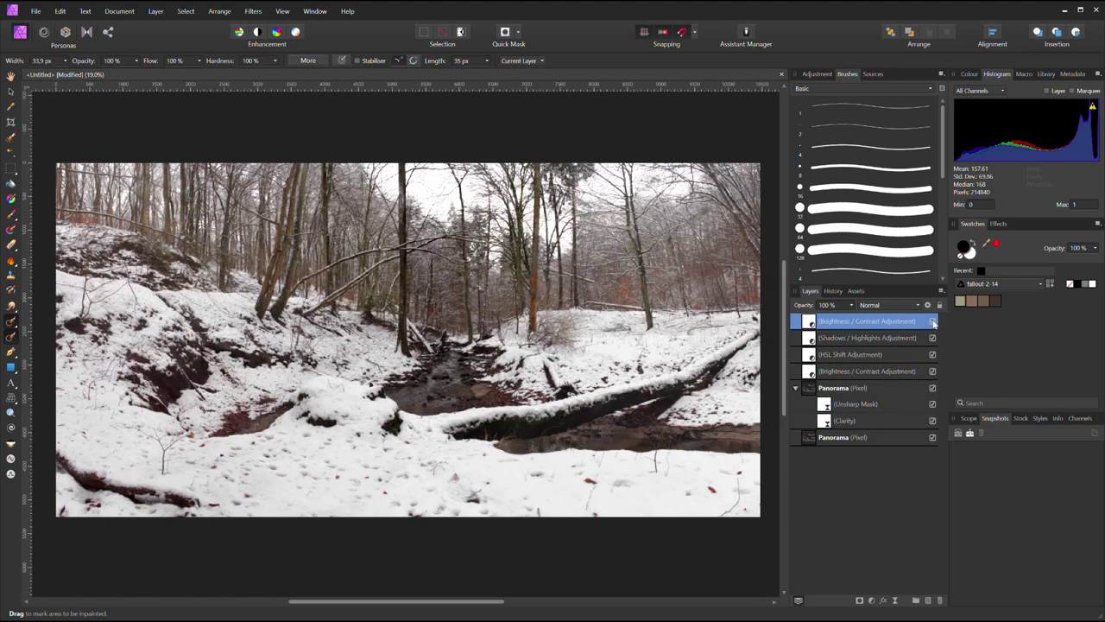
- Give it an inverted mask and nest a white centre ellipse inside that mask
left_click(871, 600)
key("ctrl+i")
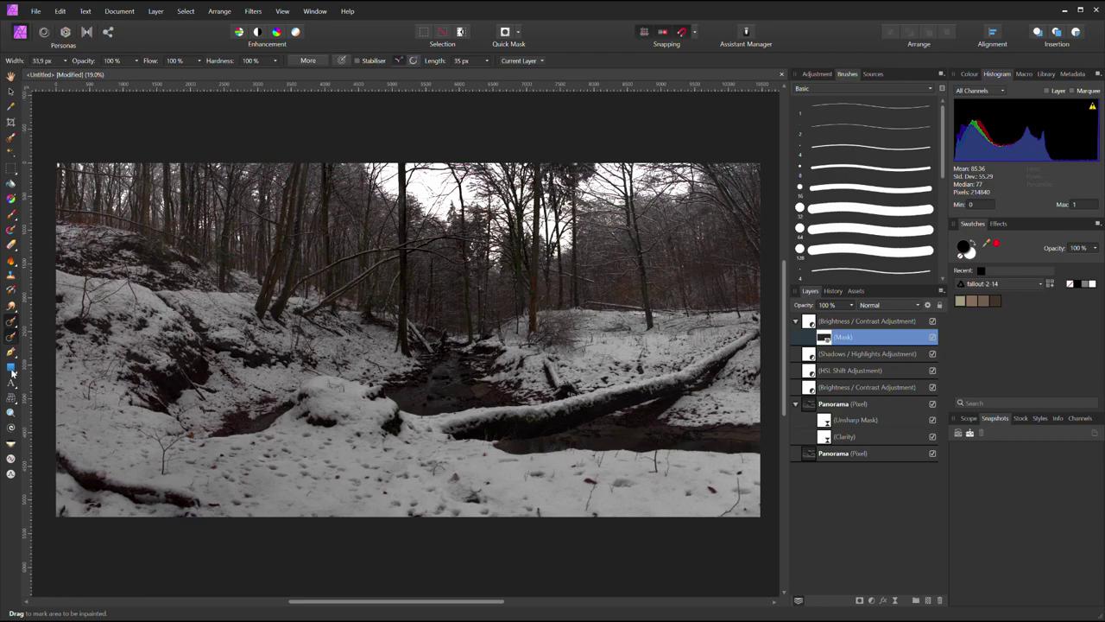
key("m")
mouse_move(416, 302)
left_mouse_down()
mouse_move(618, 508)
mouse_move(474, 399)
left_mouse_up()
left_click_drag(829, 320, 827, 354)
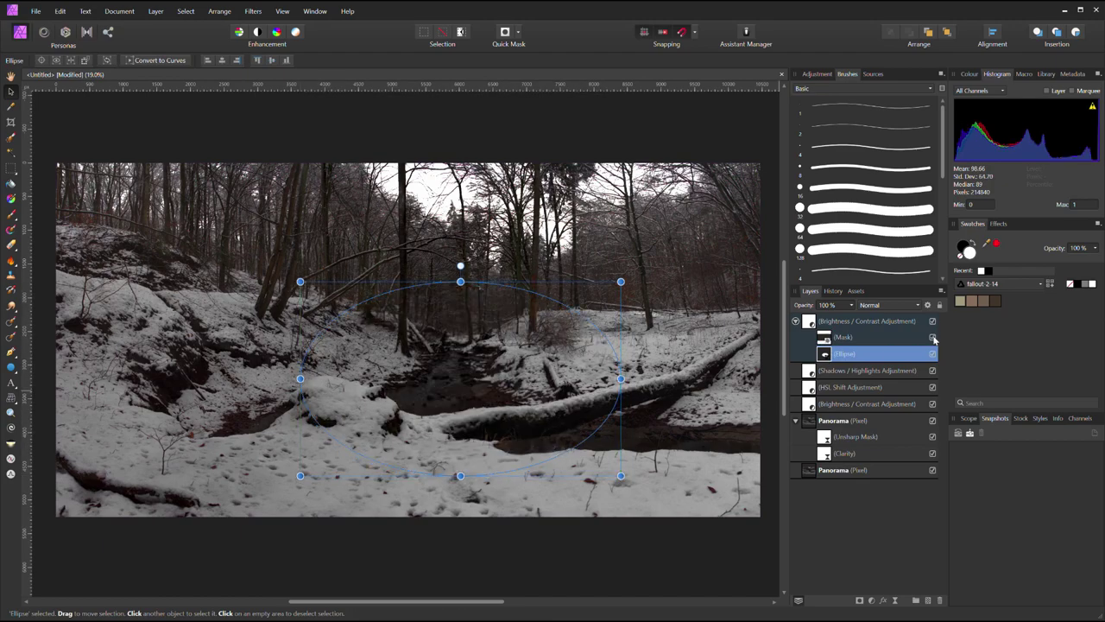
- Rasterise the ellipse into the mask and enlarge the Paint Brush for broad strokes
key("ctrl+e")
key("b")
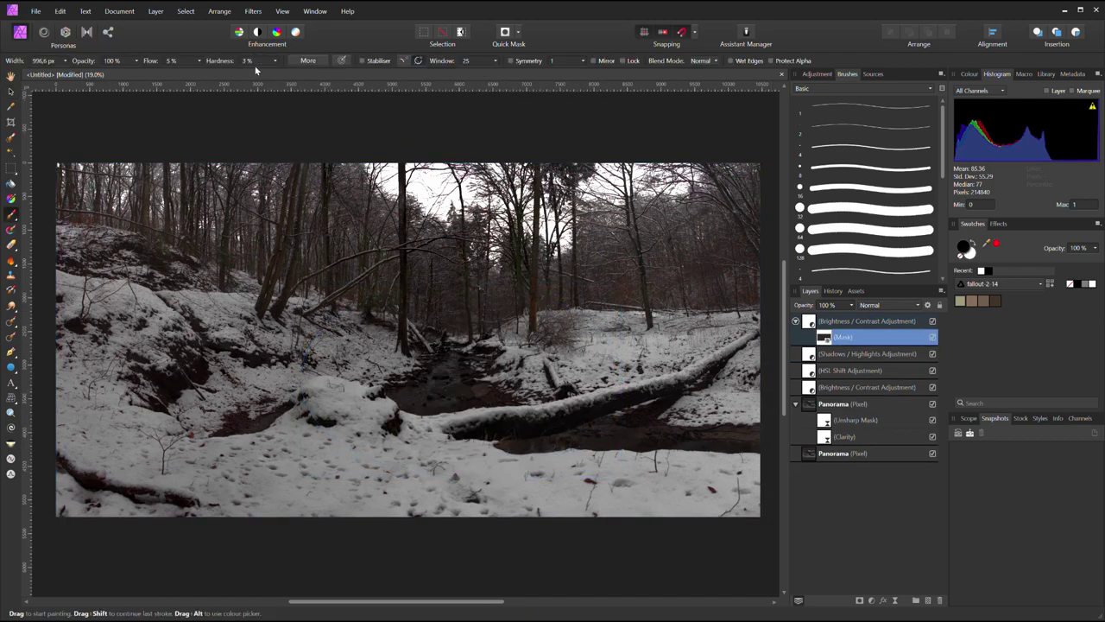
key("bracketright")
key("bracketright")
key("bracketright")
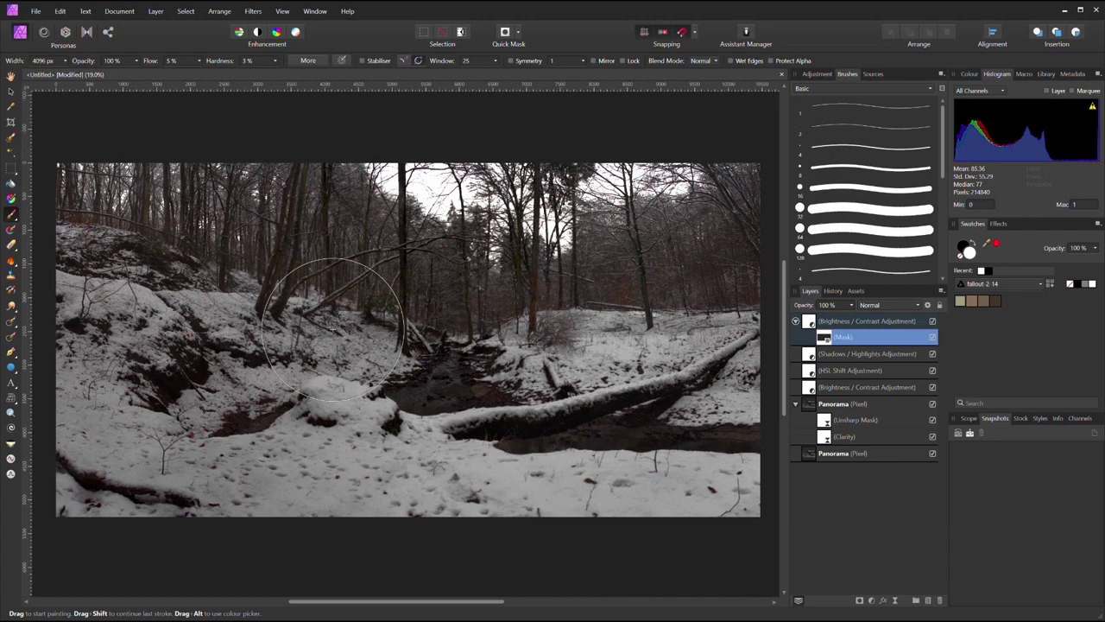
key("bracketleft")
key("bracketleft")
key("bracketleft")
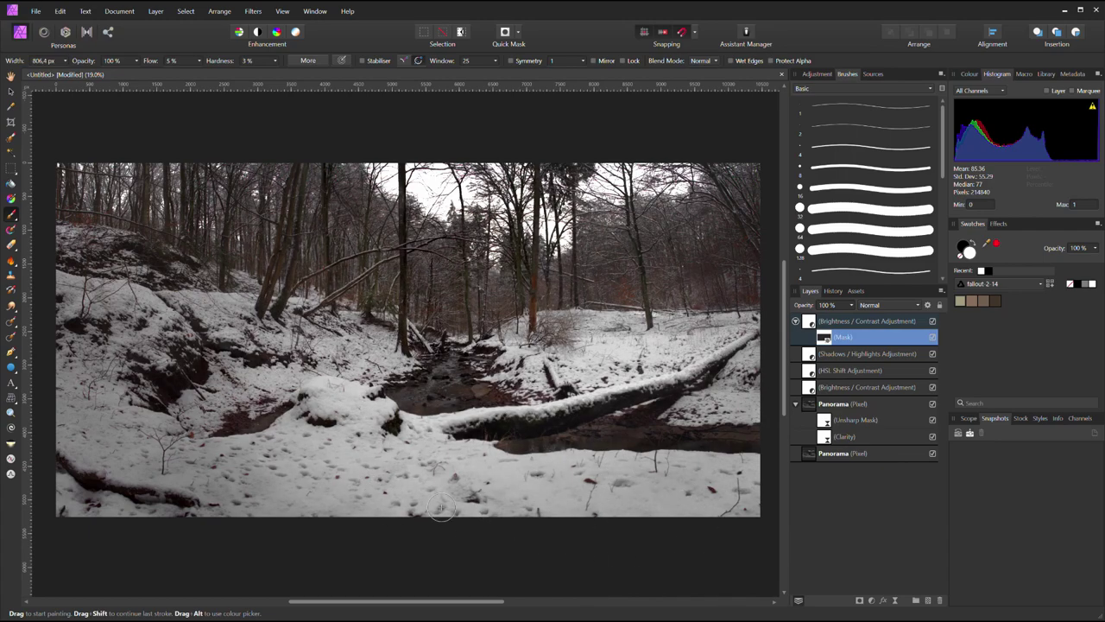
key("bracketright")
key("bracketright")
key("bracketright")
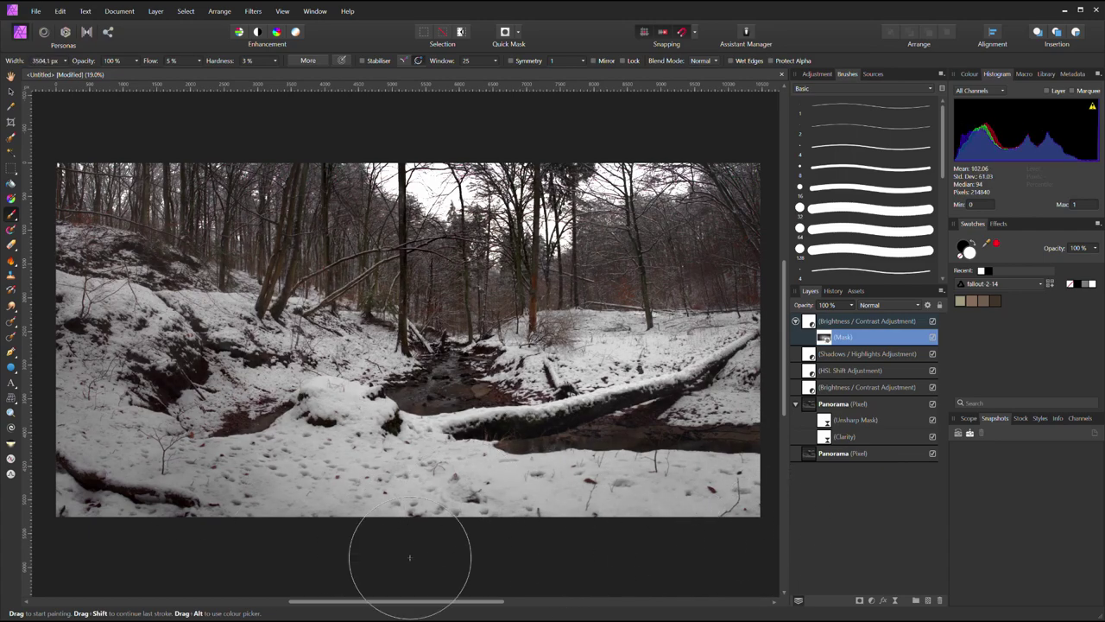
- Paint white over the lower-left and left snow on the mask, then preview
left_click_drag(406, 555, 257, 486)
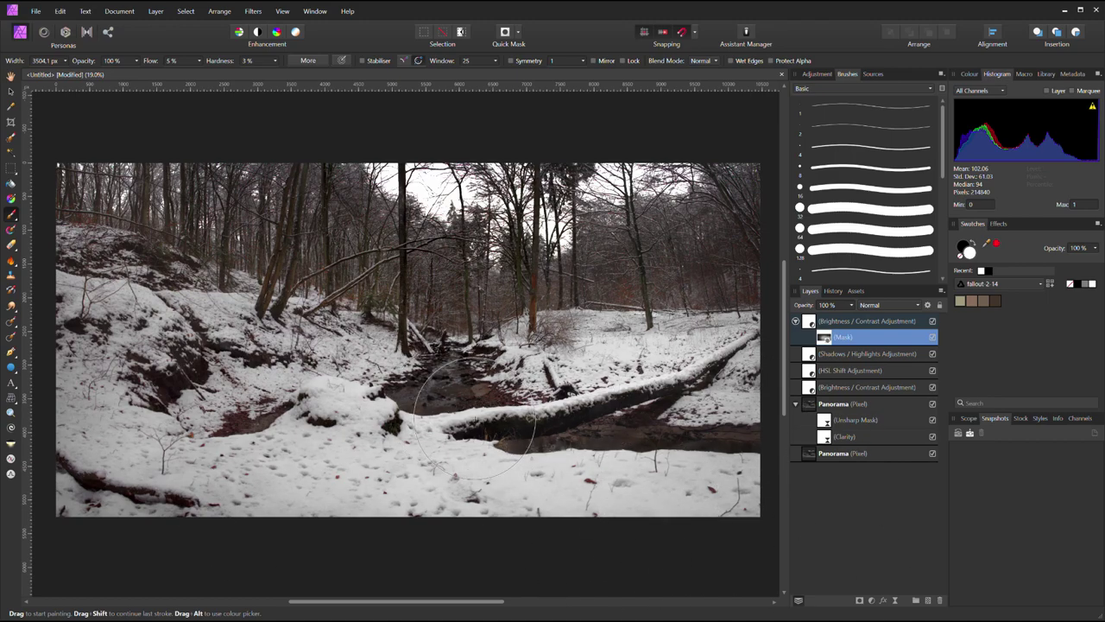
left_click_drag(415, 547, 506, 518)
key("bracketleft")
key("bracketleft")
key("bracketleft")
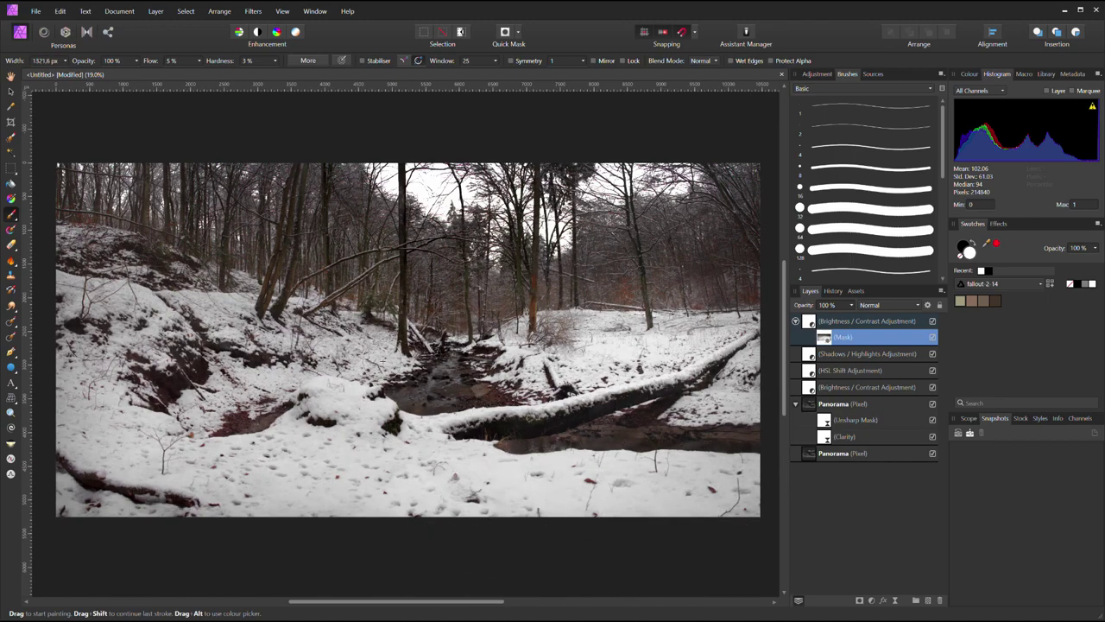
left_click_drag(104, 304, 185, 358)
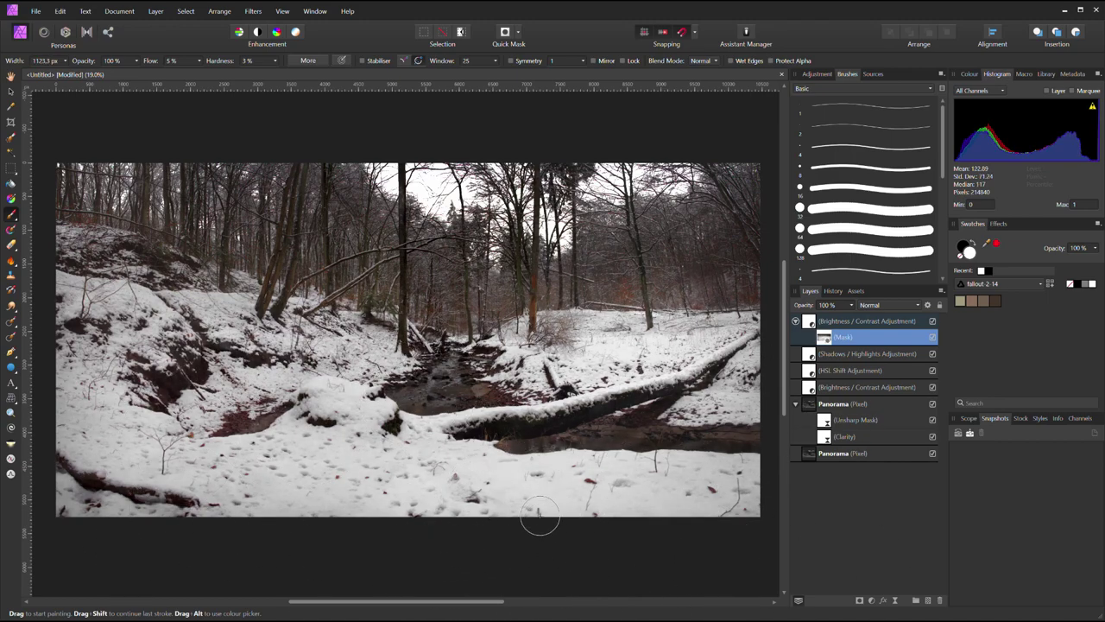
key("v")
key("Tab")
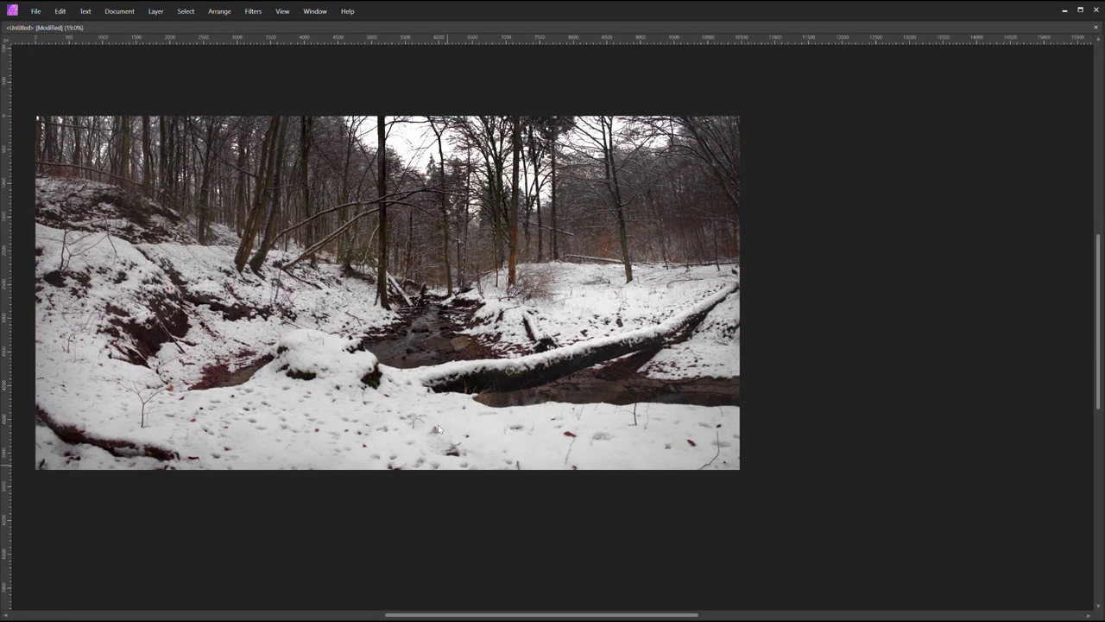
- Trim the left side to a 16:9 9344 x 5256 px crop and mark the bottom-left patch
key("Tab")
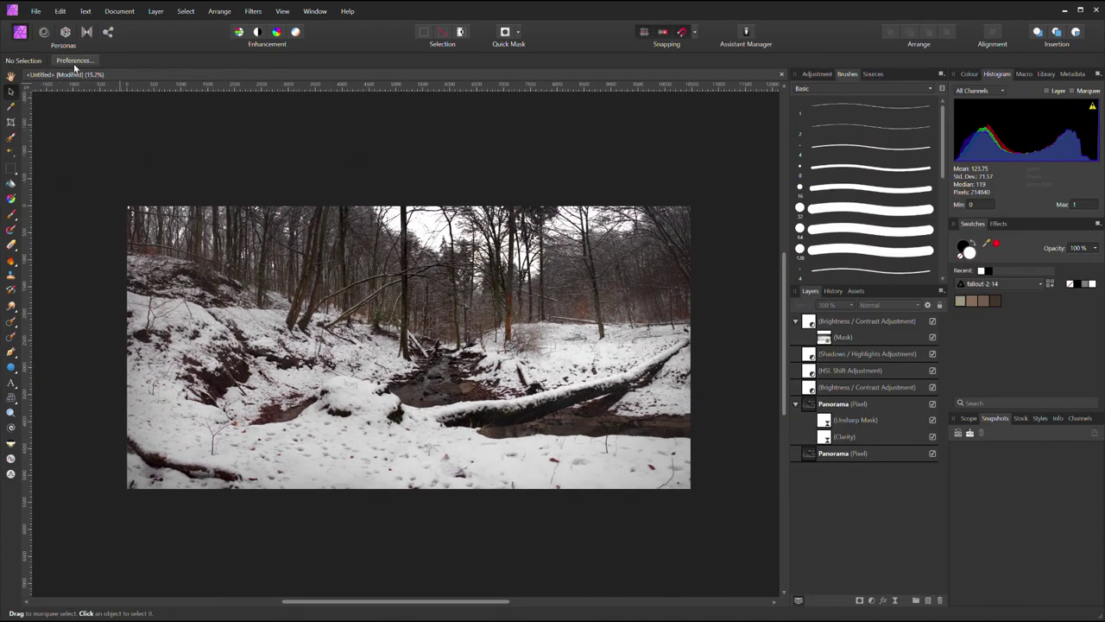
key("c")
left_click_drag(127, 346, 160, 345)
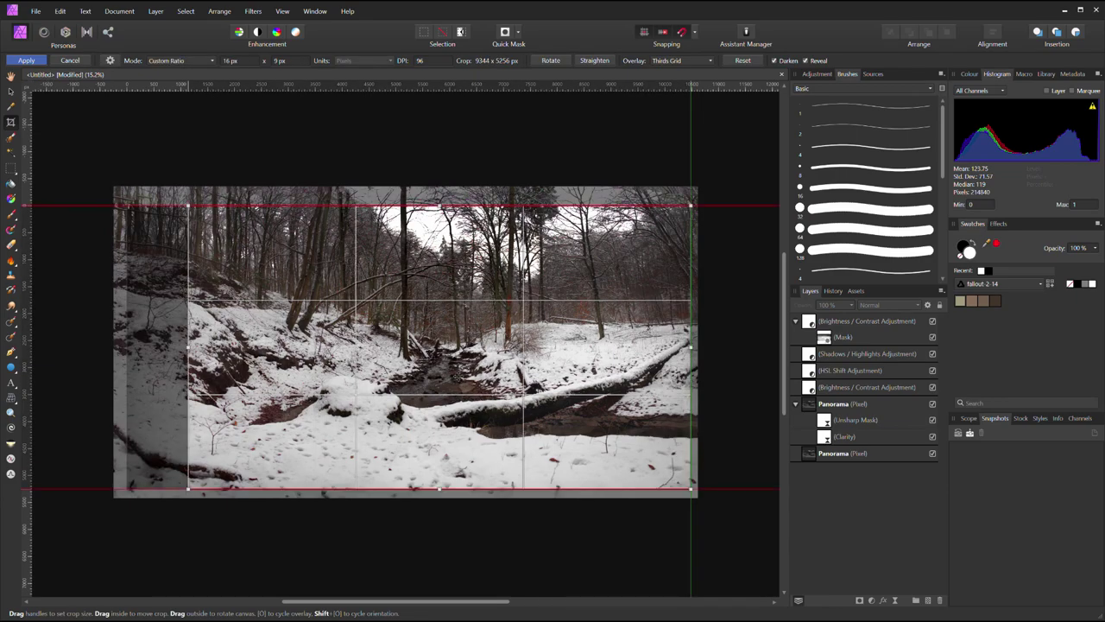
key("Return")
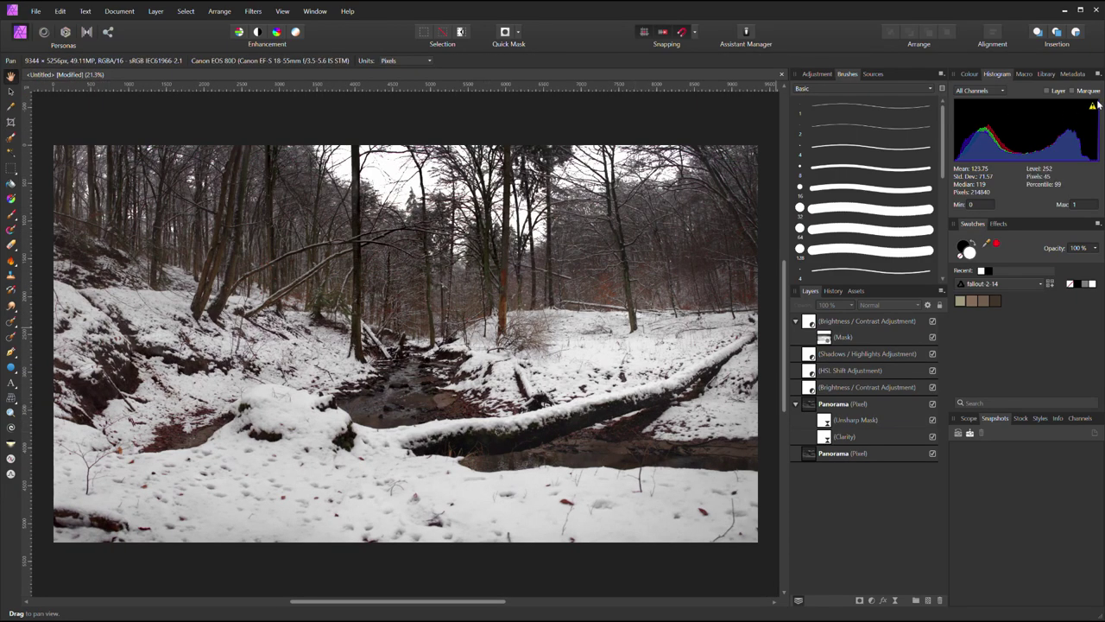
key("j")
left_click_drag(156, 505, 65, 525)
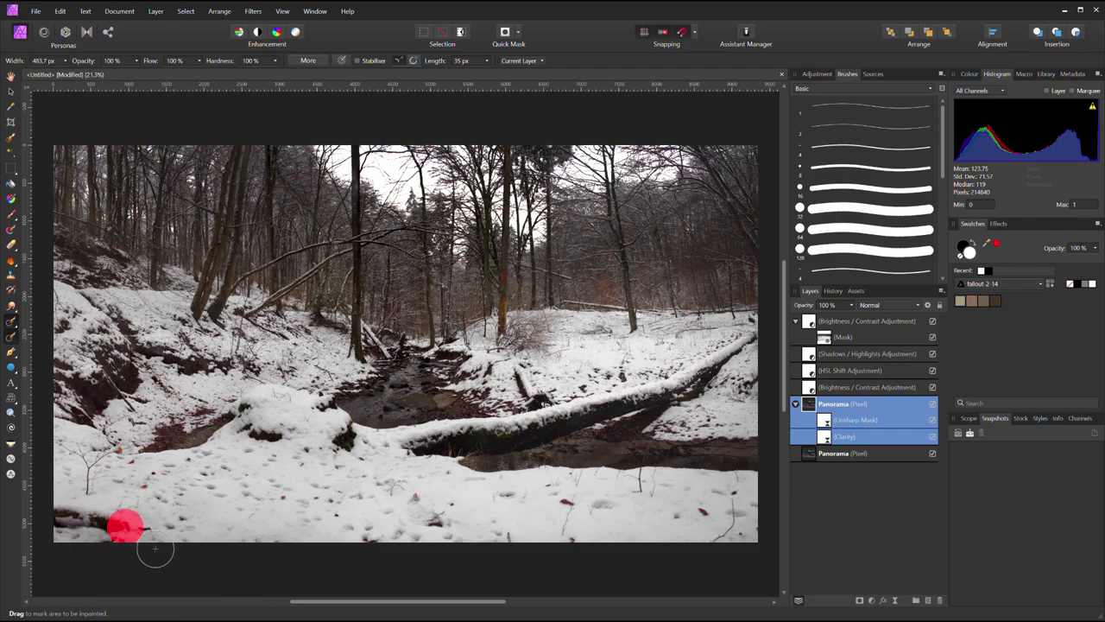
- Inpaint another bottom-left spot, then select the brightening mask with the Paint Brush
left_click(90, 522)
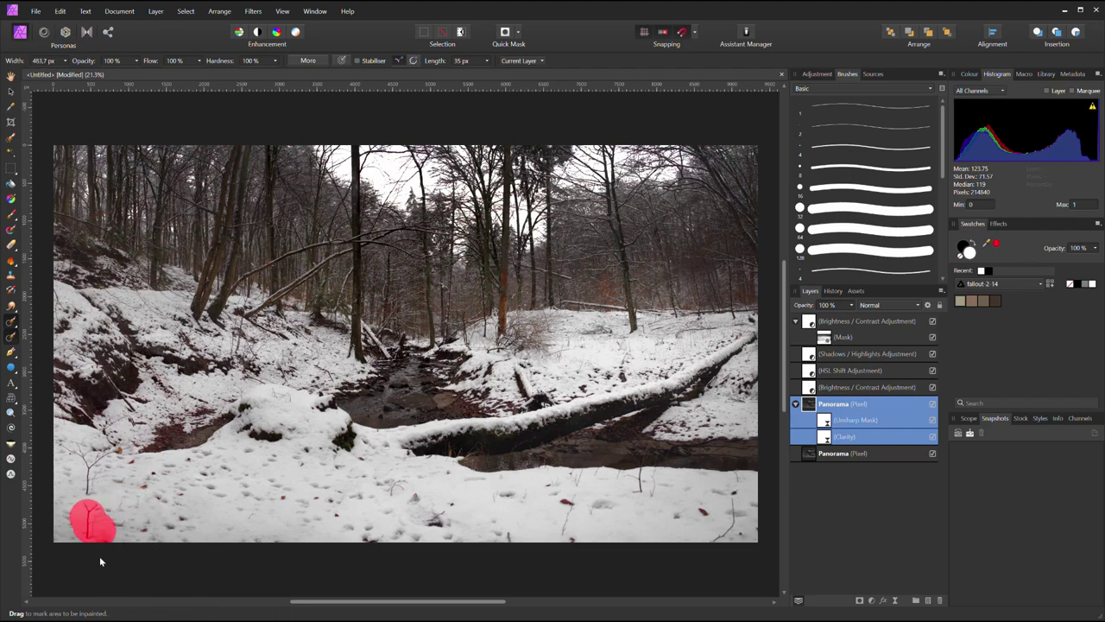
left_click(867, 321)
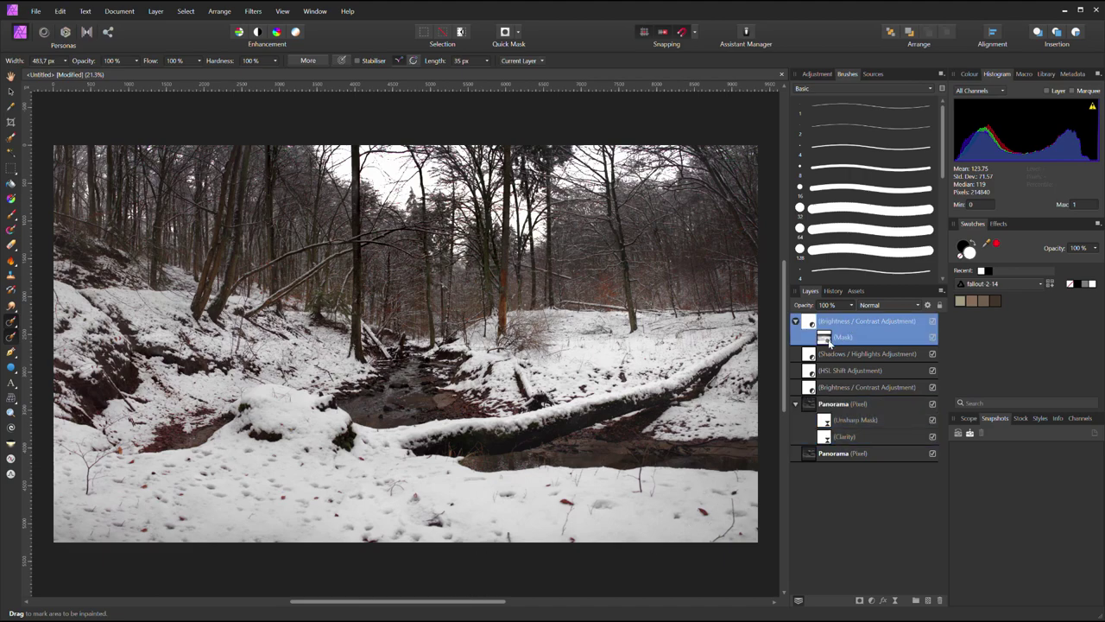
left_click(867, 387)
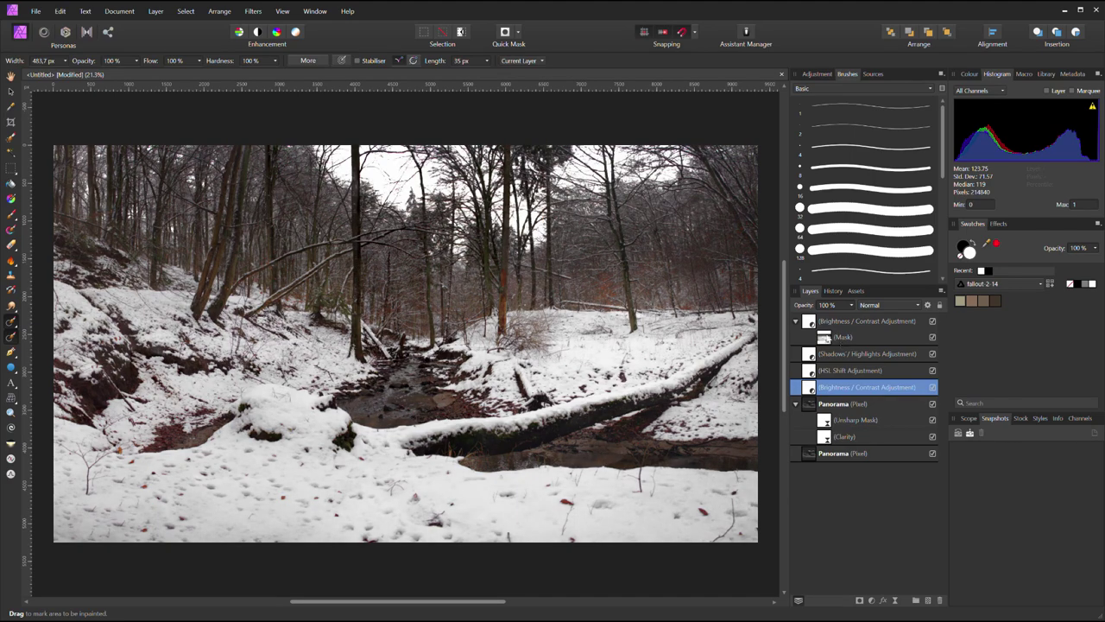
left_click(827, 337)
key("b")
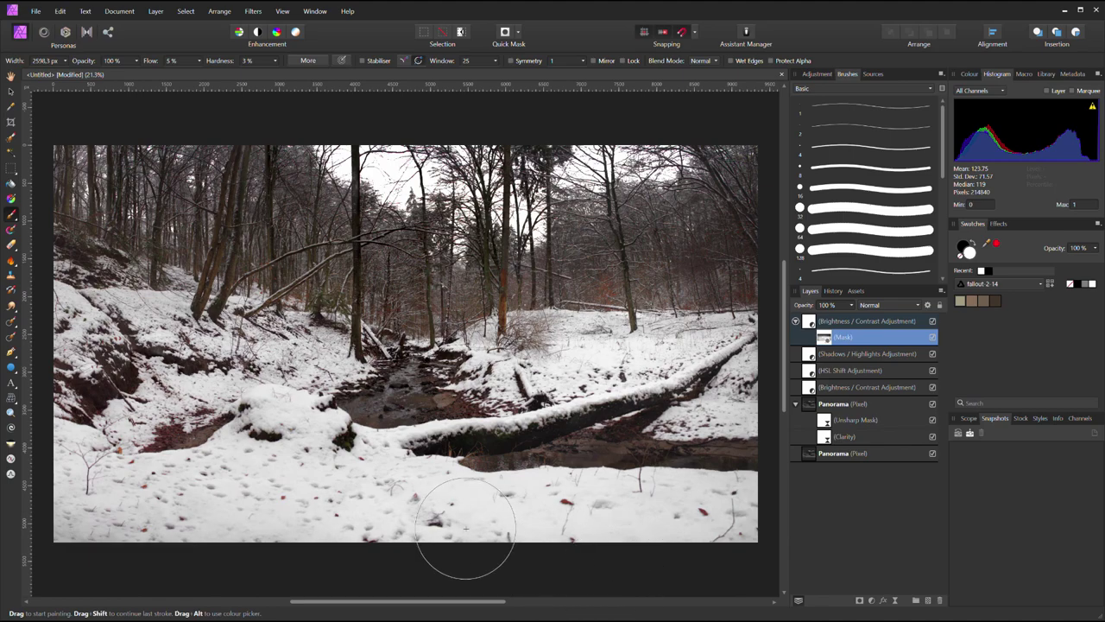
- Leave mask painting, deselect layers, and start a new crop with Unconstrained proportions
key("v")
left_click(500, 557)
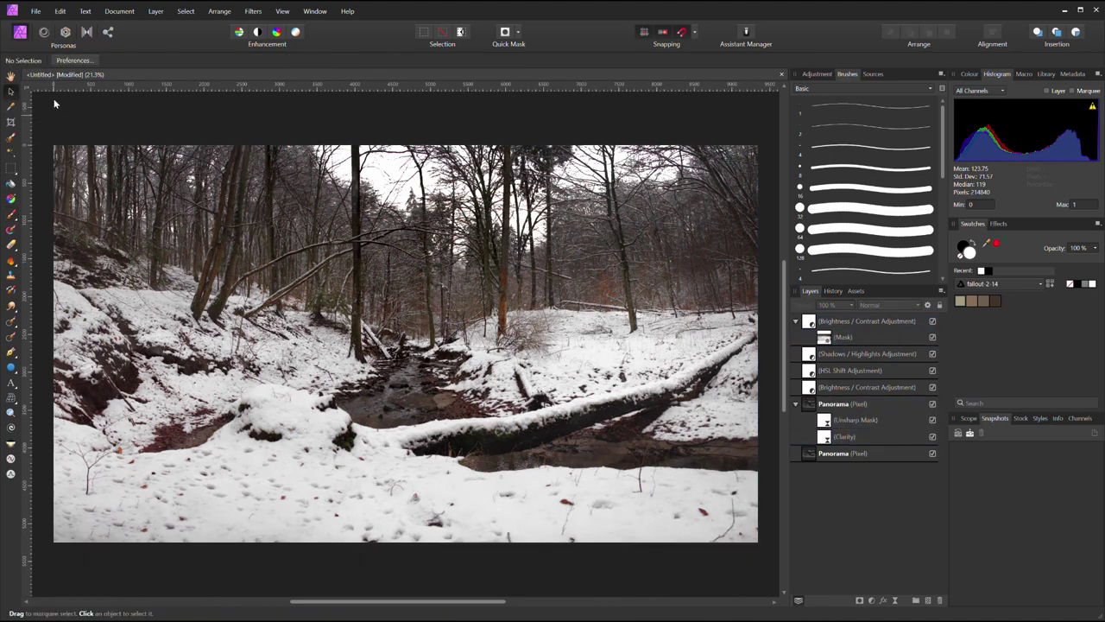
key("c")
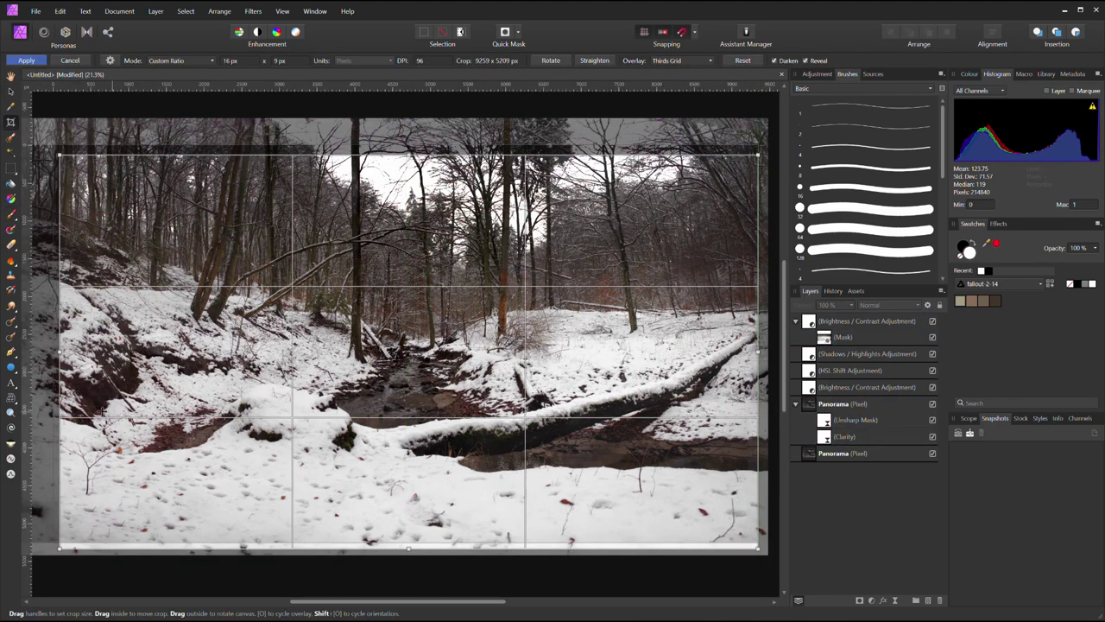
left_click(26, 60)
left_click(10, 121)
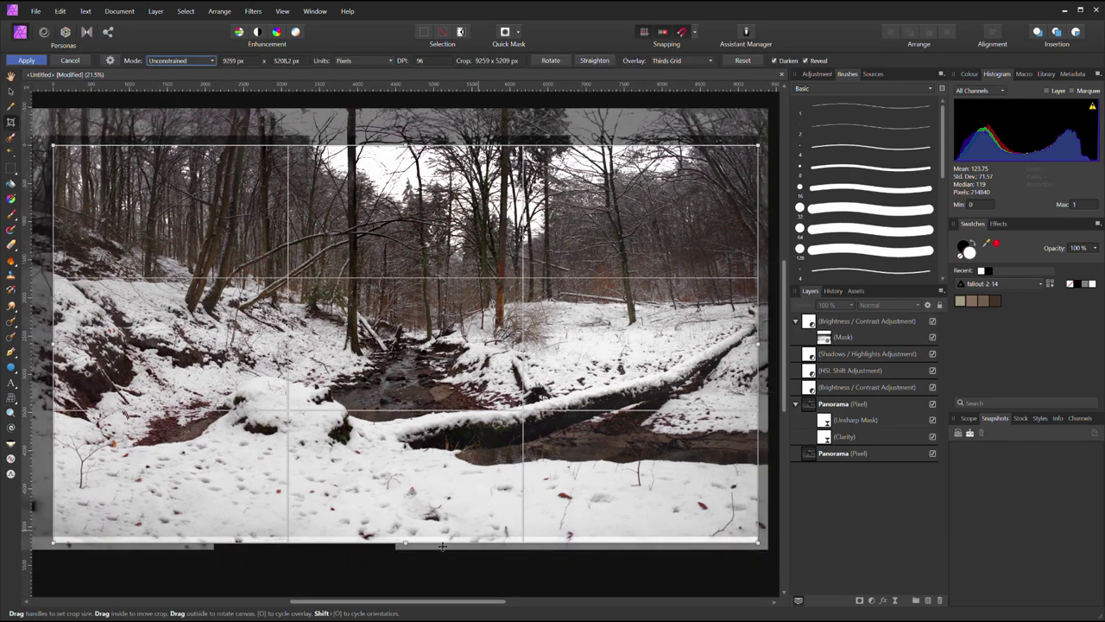
- Recrop to 9511 x 4771 px: raise the bottom, lower the top, extend the left
left_click_drag(407, 546, 407, 534)
left_click_drag(404, 143, 402, 169)
left_click_drag(53, 442, 33, 440)
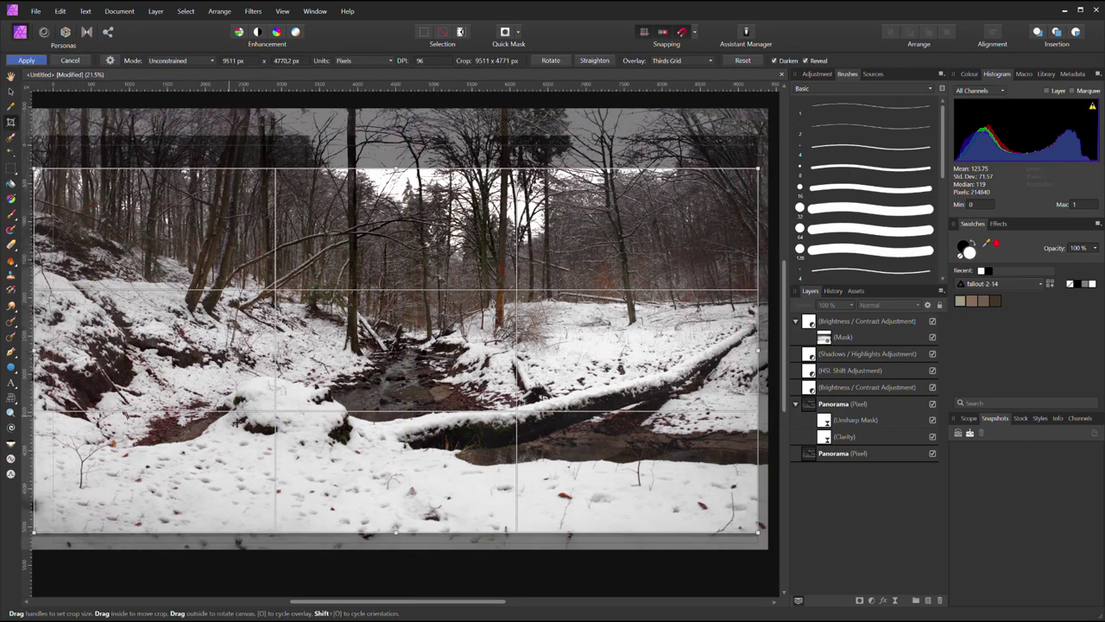
left_click(26, 59)
left_click(16, 338)
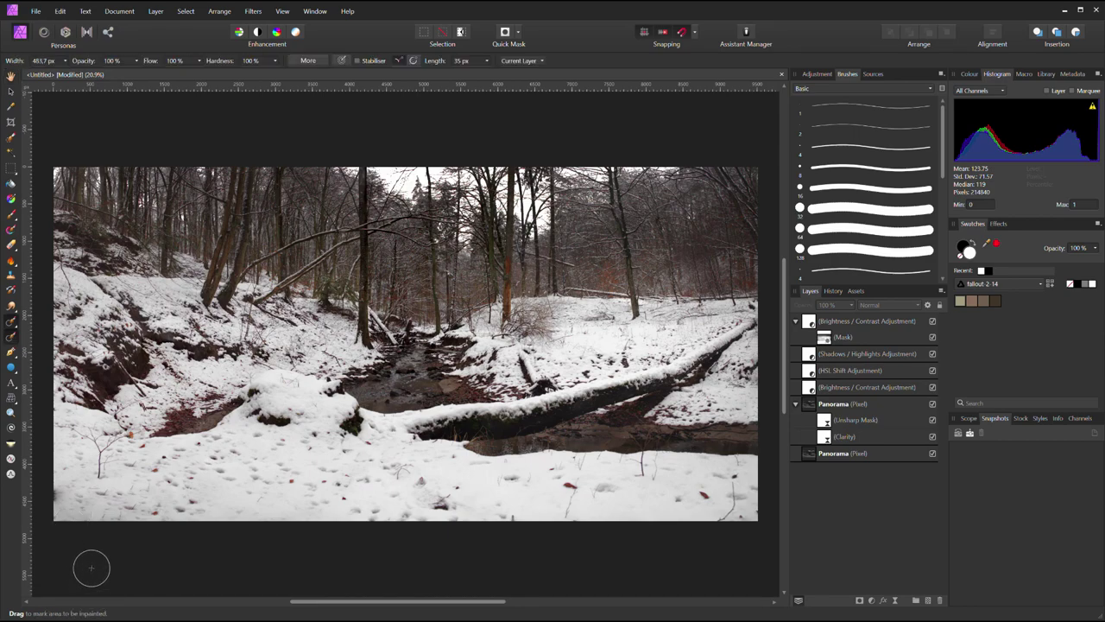
left_click(814, 401)
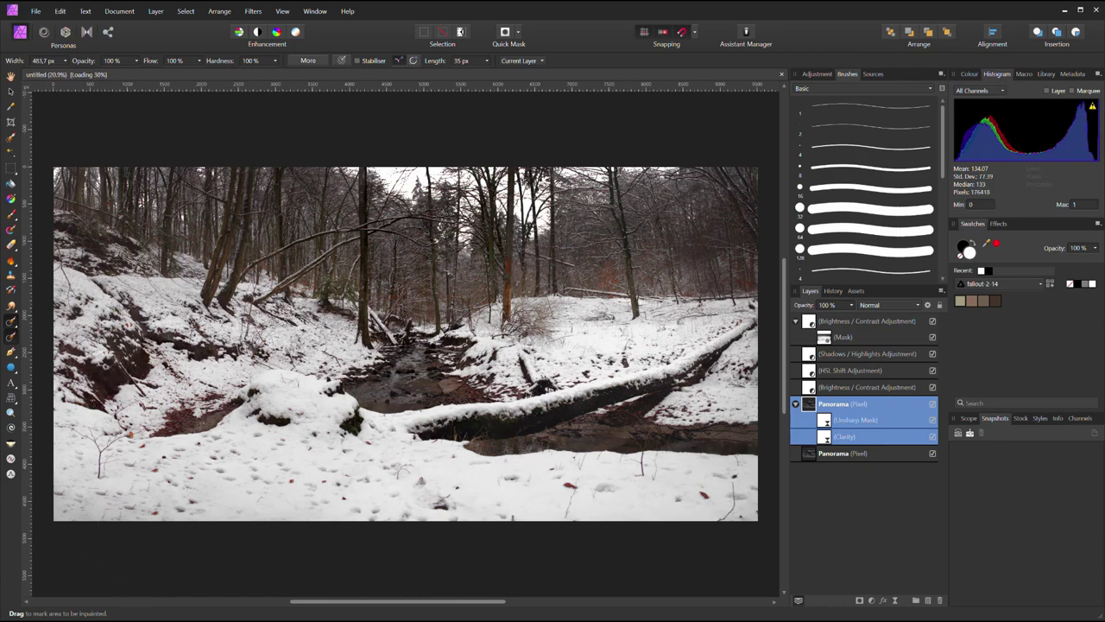
- Inpaint the small mark in the foreground snow near the panorama's bottom-centre edge
left_click(446, 502)
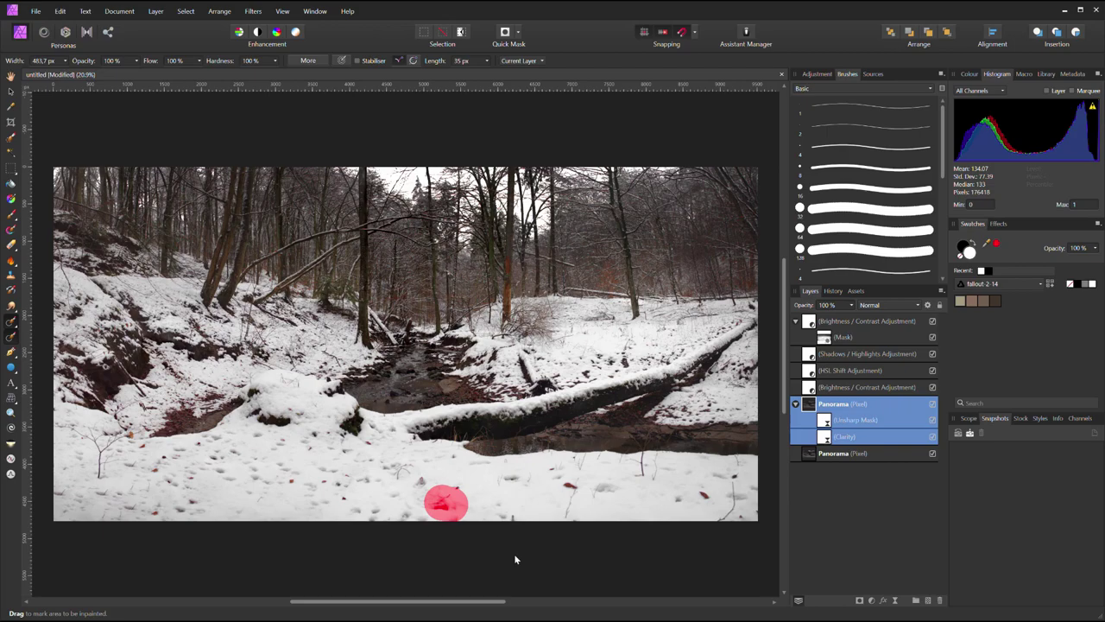
scroll(530, 570, "up", 5)
scroll(457, 536, "down", 5)
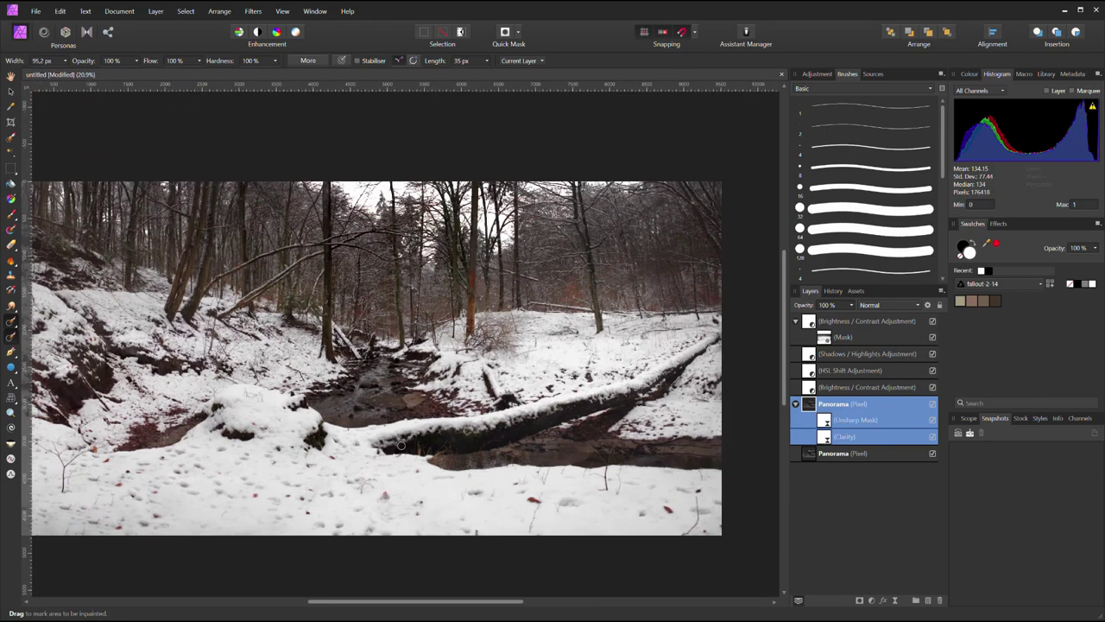